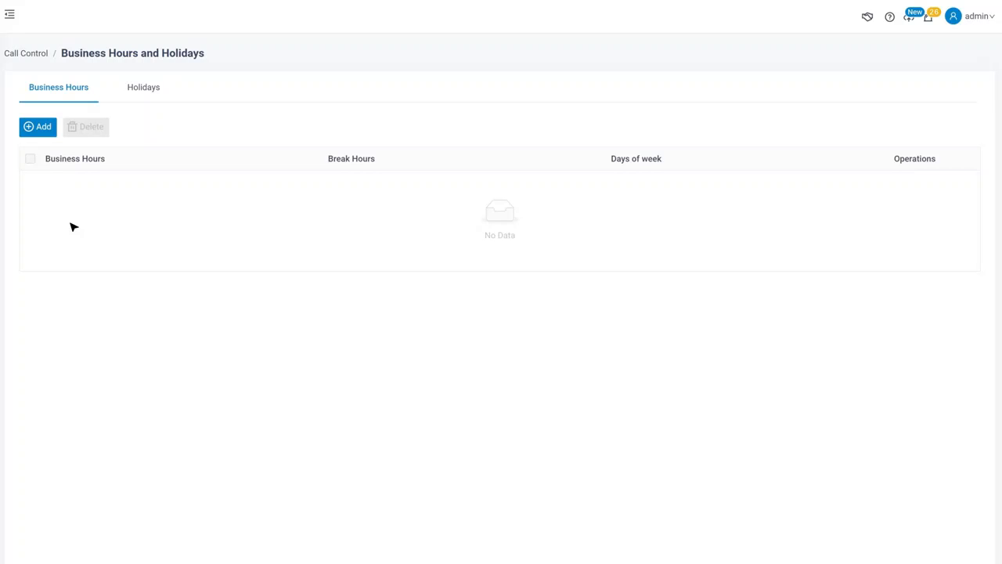
Step: Add a business hours entry with a period from 09:00 AM to 06:00 PM
{"action": "left_click", "coordinate": [37, 126]}
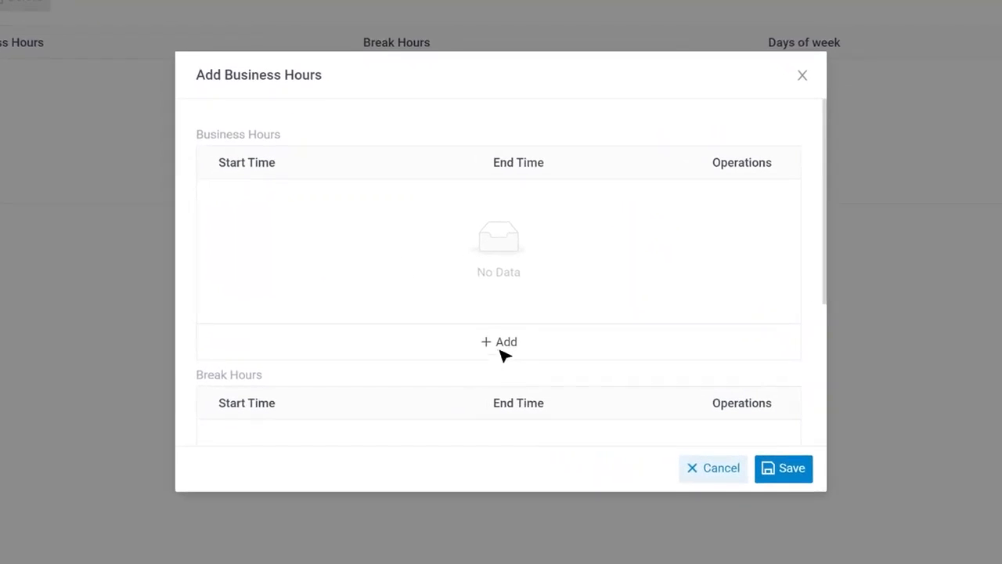
{"action": "left_click", "coordinate": [501, 344]}
{"action": "left_click", "coordinate": [314, 212]}
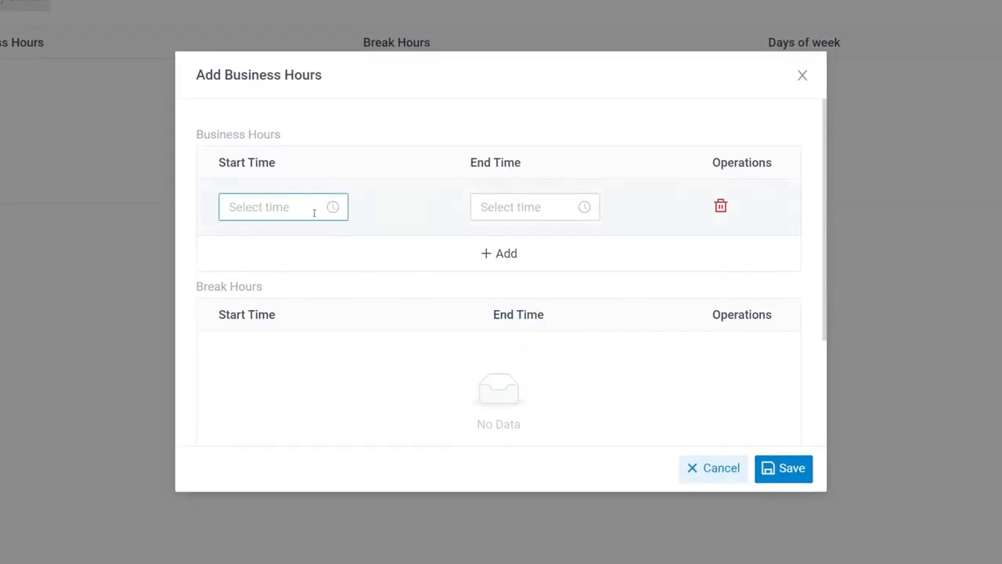
{"action": "left_click", "coordinate": [337, 237]}
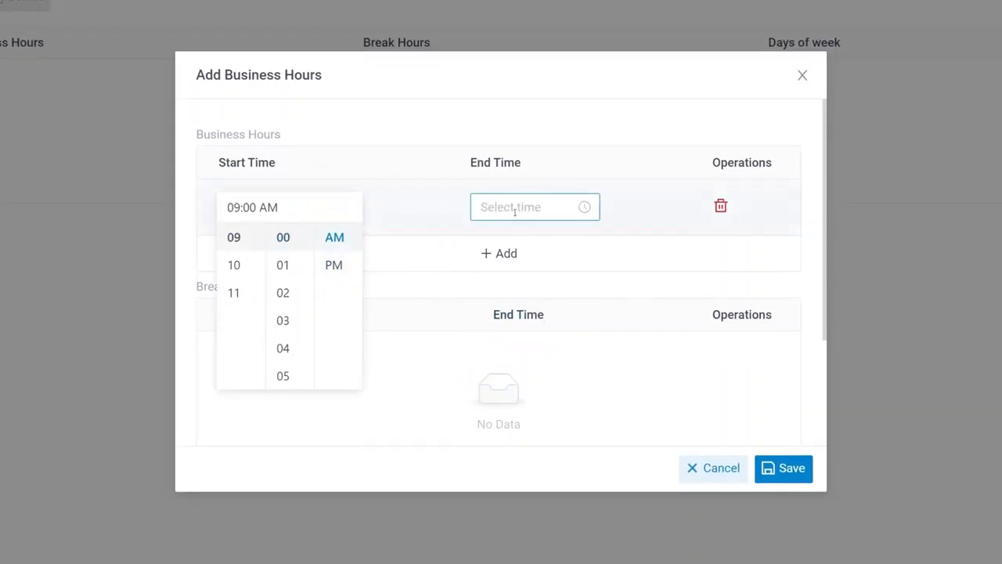
{"action": "left_click", "coordinate": [533, 209]}
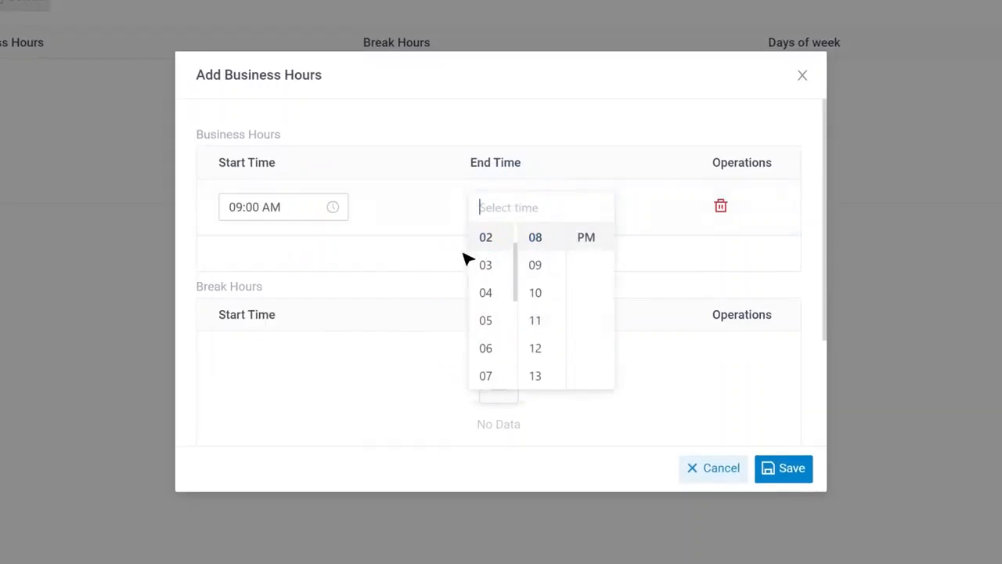
{"action": "left_click", "coordinate": [563, 238]}
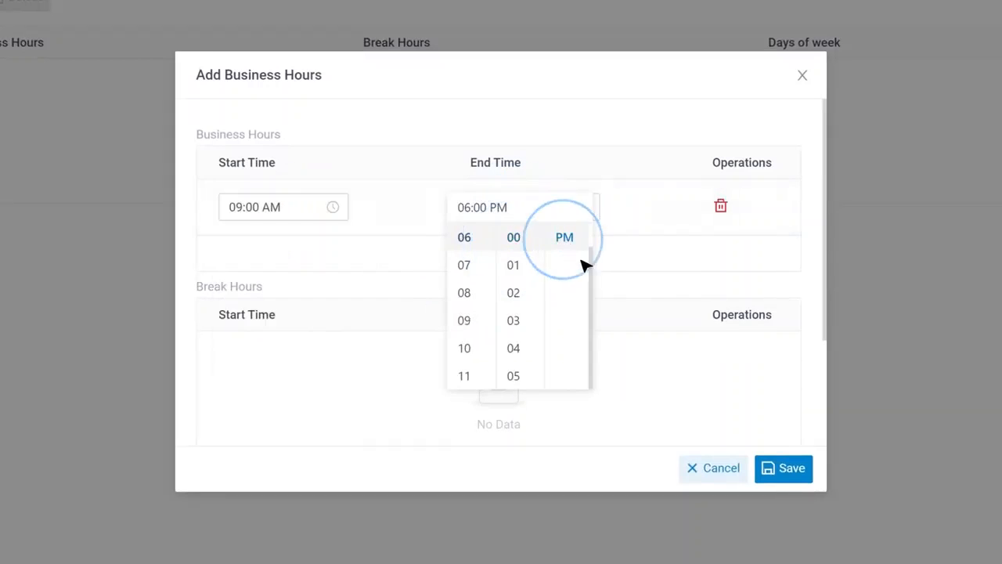
{"action": "left_click", "coordinate": [631, 284]}
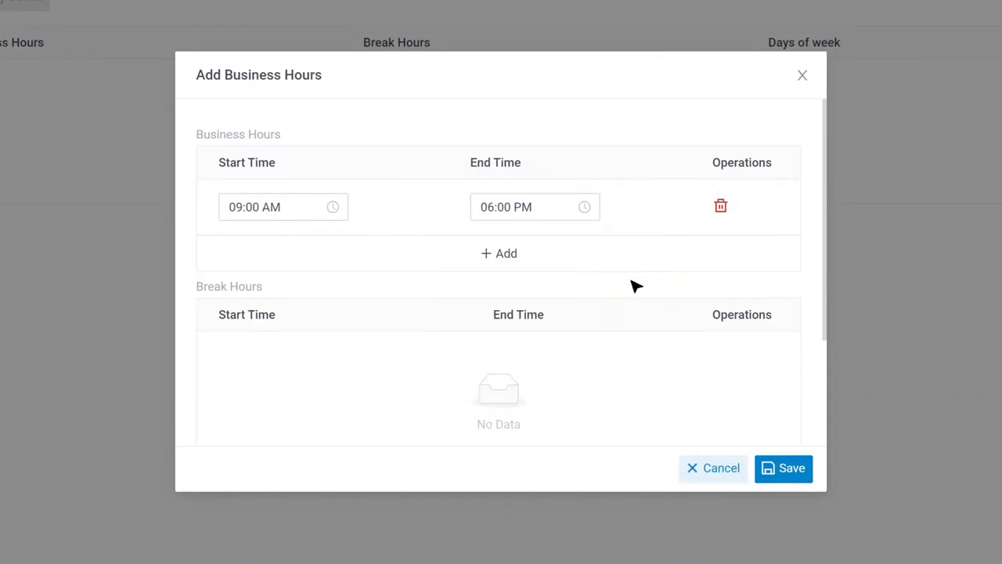
Step: Add a break period from 12:00 PM to 01:00 PM to the business hours entry
{"action": "scroll", "coordinate": [634, 285], "scroll_direction": "down", "scroll_amount": 2}
{"action": "left_click", "coordinate": [498, 344]}
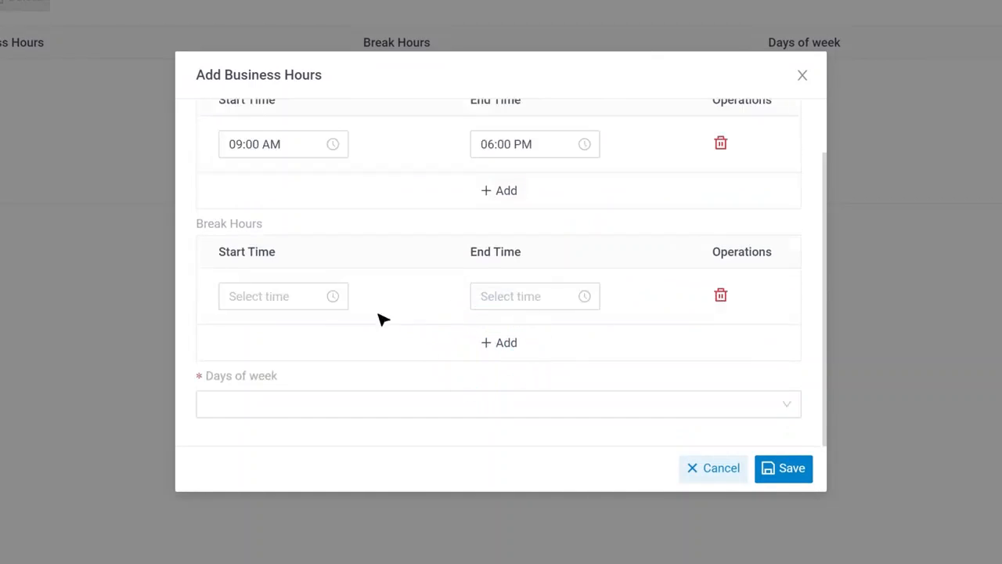
{"action": "left_click", "coordinate": [302, 298]}
{"action": "left_click", "coordinate": [282, 326]}
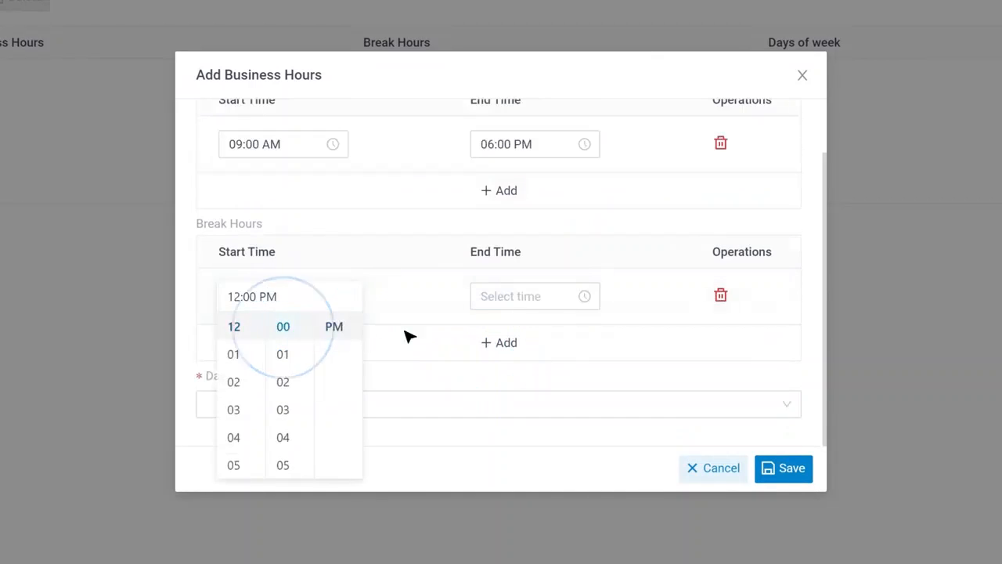
{"action": "left_click", "coordinate": [524, 300]}
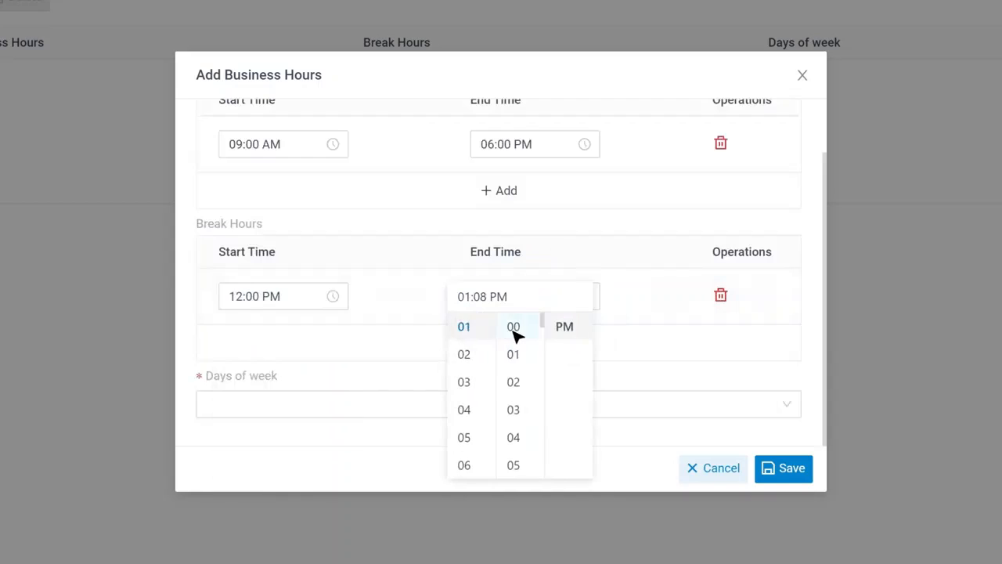
{"action": "left_click", "coordinate": [513, 330]}
{"action": "left_click", "coordinate": [636, 378]}
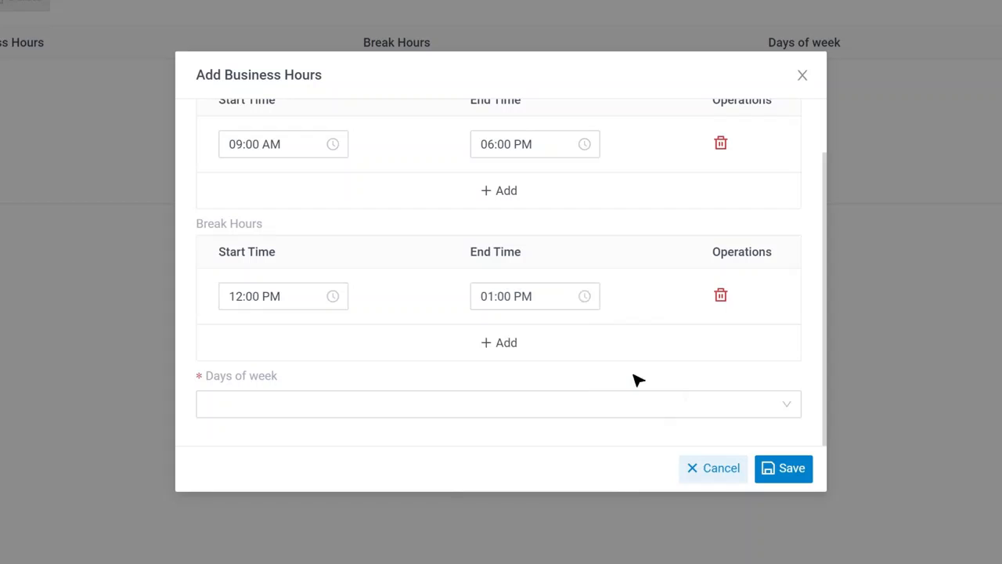
Step: Assign the business hours to Monday through Friday, then save and apply the configuration
{"action": "left_click", "coordinate": [785, 413]}
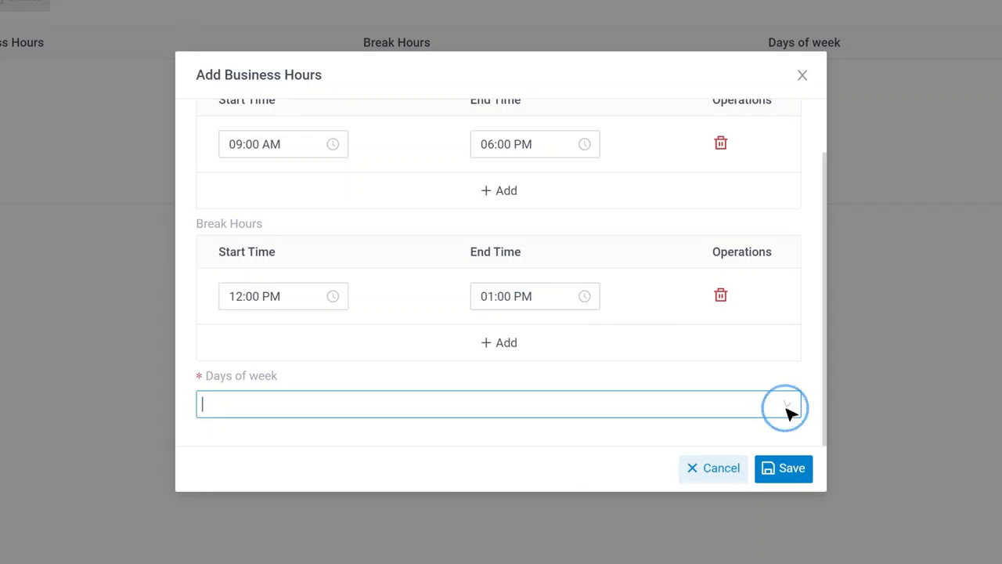
{"action": "left_click", "coordinate": [459, 360]}
{"action": "left_click", "coordinate": [458, 378]}
{"action": "left_click", "coordinate": [459, 406]}
{"action": "left_click", "coordinate": [459, 434]}
{"action": "left_click", "coordinate": [459, 461]}
{"action": "left_click", "coordinate": [786, 261]}
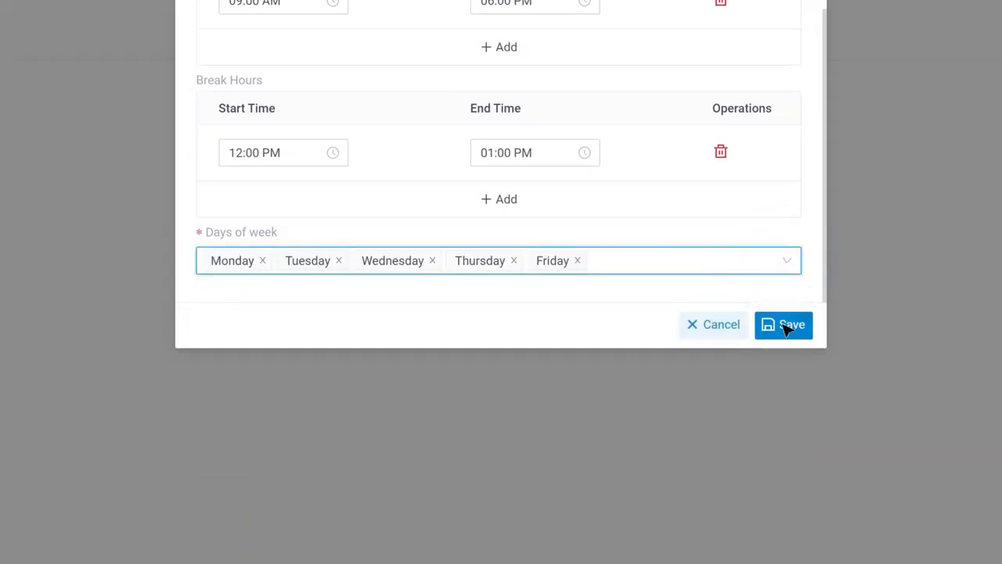
{"action": "left_click", "coordinate": [786, 324]}
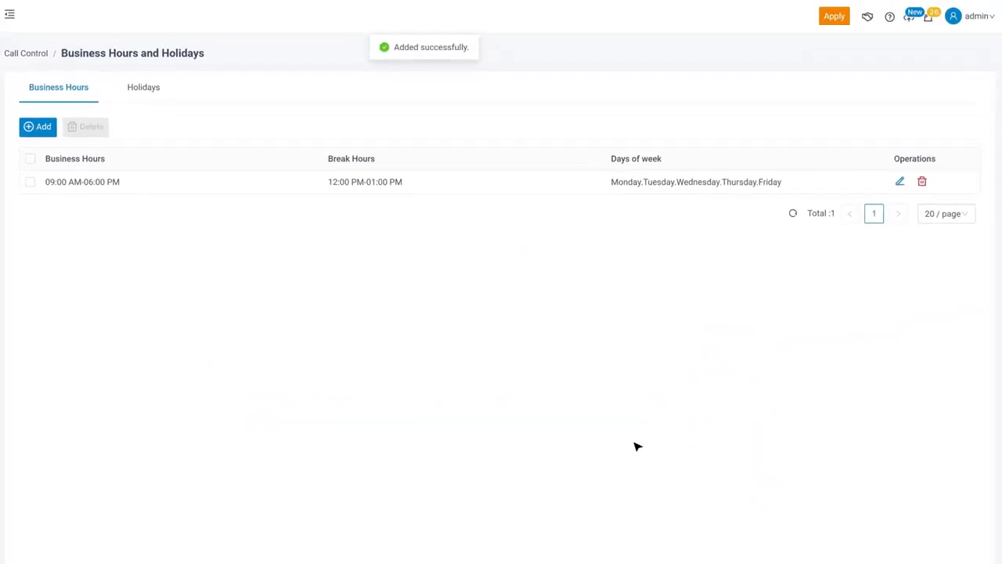
{"action": "left_click", "coordinate": [835, 16]}
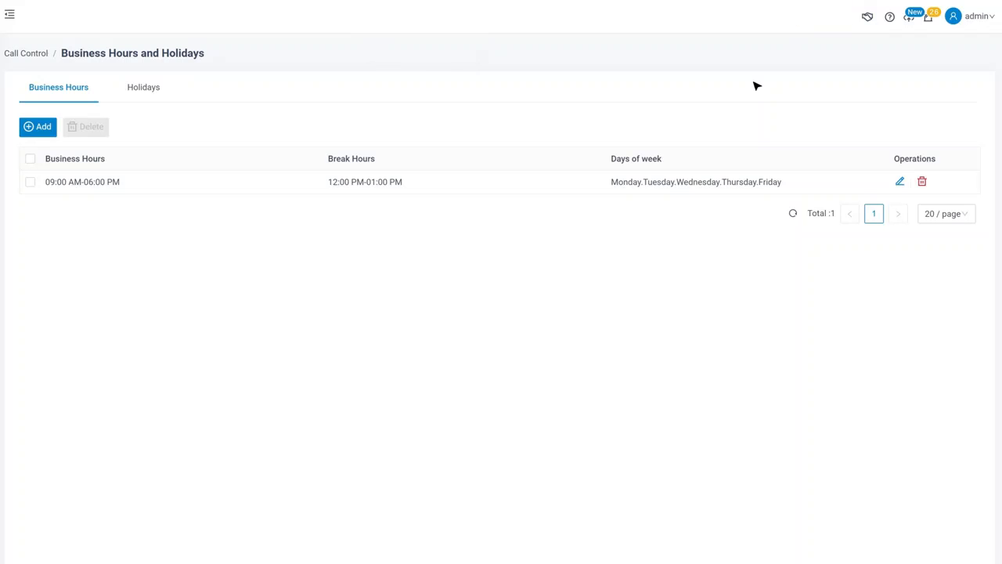
Step: Start a new holiday of type By Date and name it New Year
{"action": "left_click", "coordinate": [154, 87]}
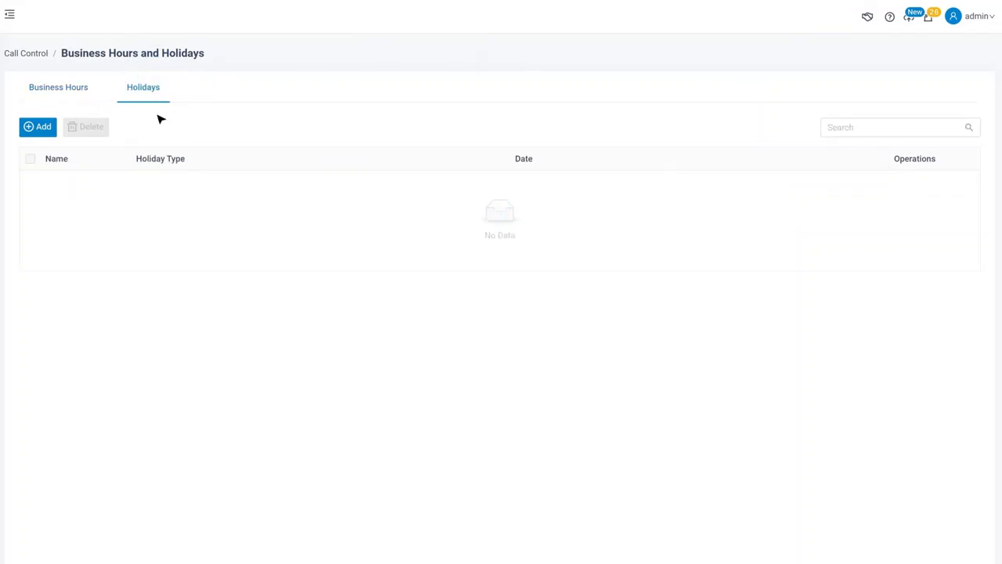
{"action": "left_click", "coordinate": [37, 126]}
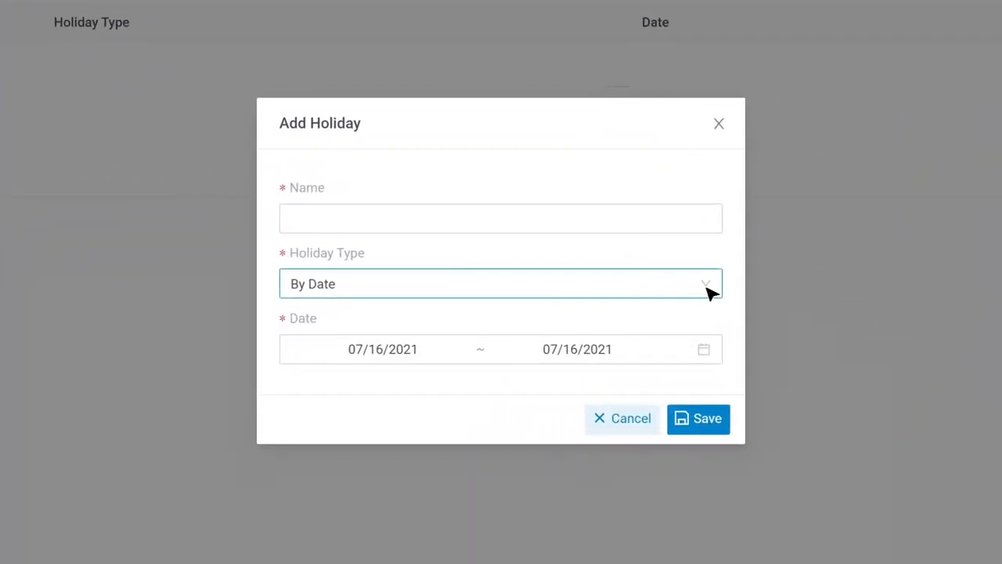
{"action": "left_click", "coordinate": [707, 285]}
{"action": "key", "text": "Down"}
{"action": "key", "text": "Down"}
{"action": "key", "text": "Down"}
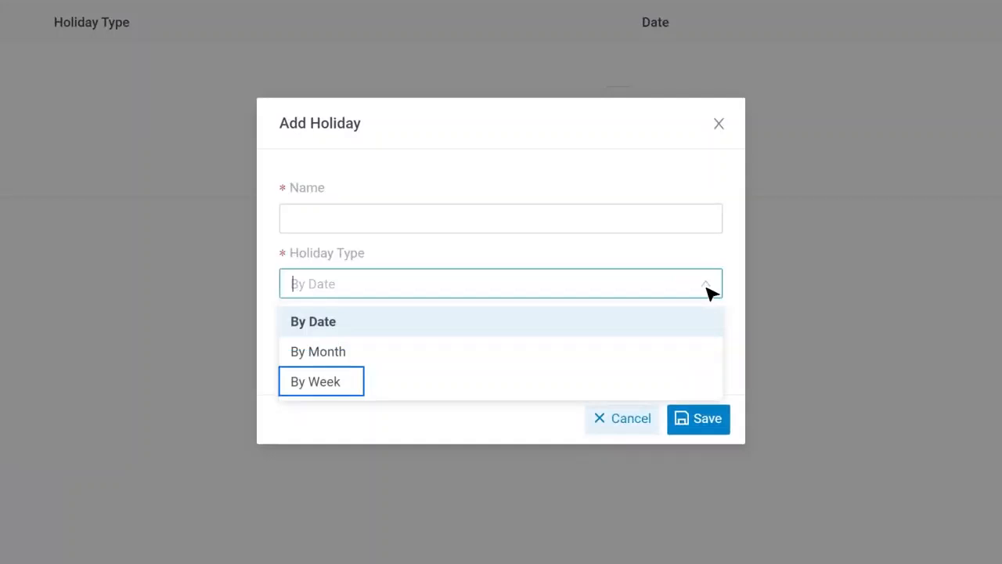
{"action": "left_click", "coordinate": [345, 323]}
{"action": "left_click", "coordinate": [347, 220]}
{"action": "type", "text": "New Year"}
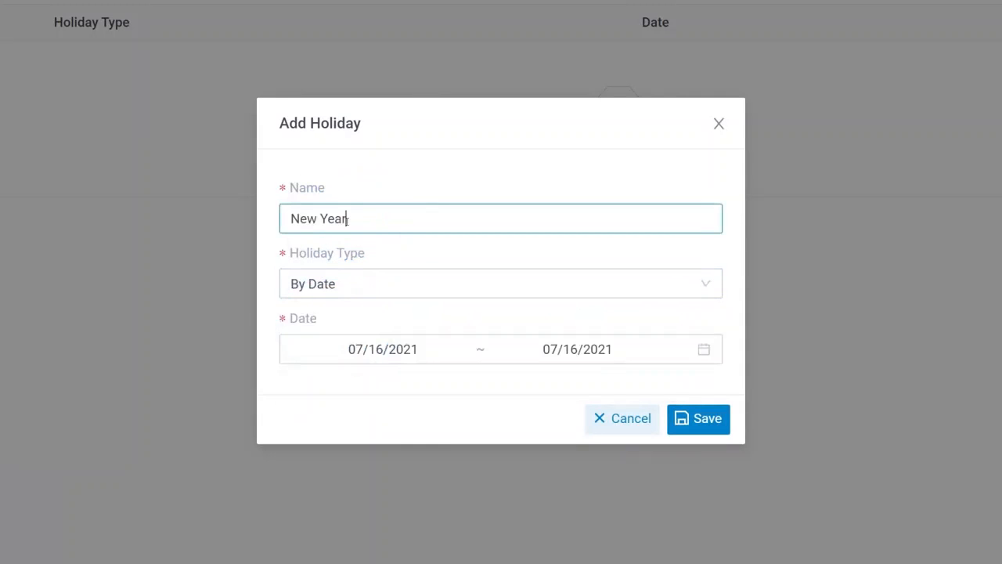
Step: Set the New Year holiday's date range to 01/01/2022 through 01/01/2022 and save it
{"action": "left_click", "coordinate": [705, 350]}
{"action": "scroll", "coordinate": [709, 329], "scroll_direction": "down", "scroll_amount": 2}
{"action": "left_click", "coordinate": [763, 267]}
{"action": "left_click", "coordinate": [763, 267]}
{"action": "left_click", "coordinate": [764, 268]}
{"action": "left_click", "coordinate": [764, 267]}
{"action": "left_click", "coordinate": [764, 268]}
{"action": "left_click", "coordinate": [770, 336]}
{"action": "left_click", "coordinate": [770, 336]}
{"action": "left_click", "coordinate": [715, 312]}
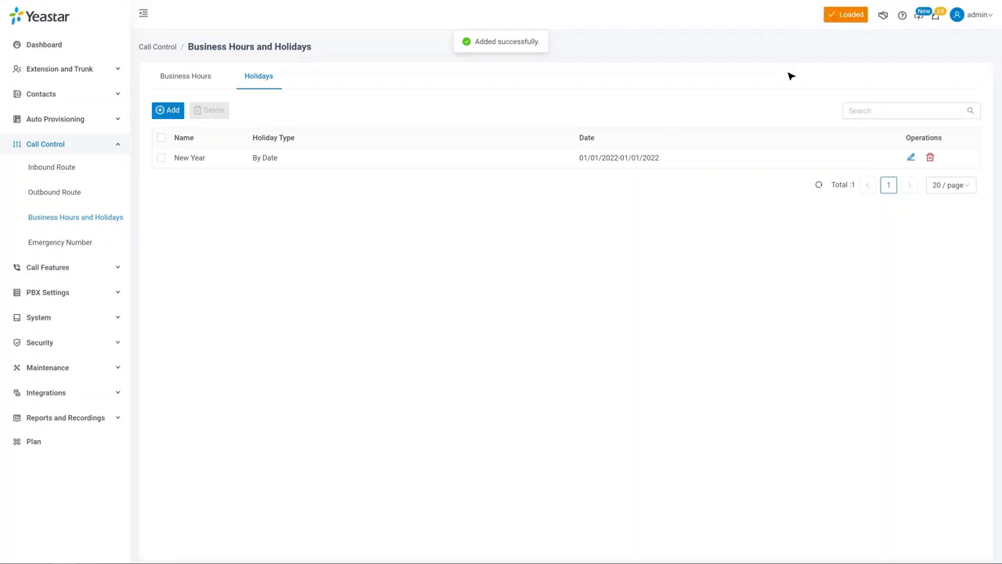
Step: In the feature code settings, give extension 1001 permission to switch the business hours status and save
{"action": "left_click", "coordinate": [113, 269]}
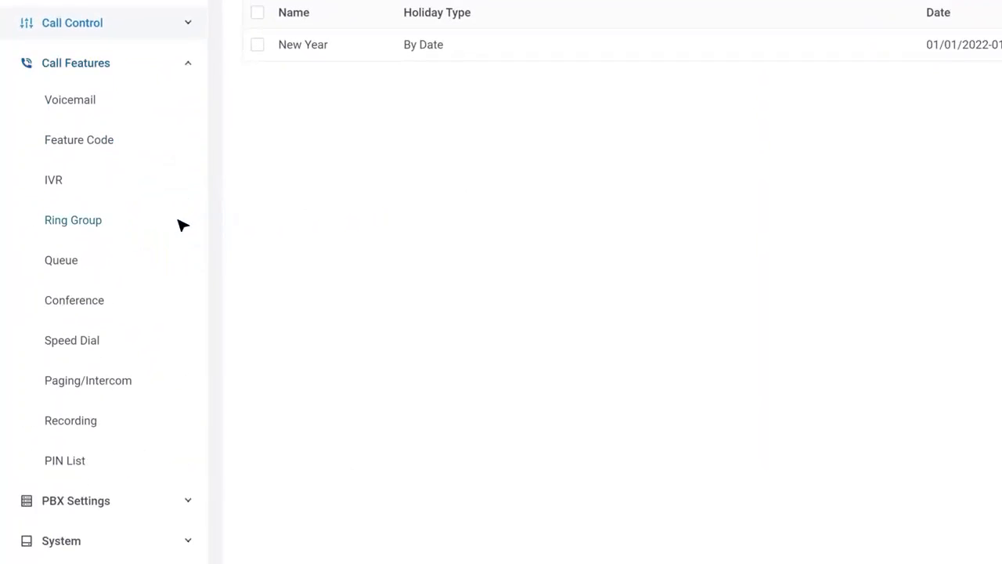
{"action": "left_click", "coordinate": [117, 145]}
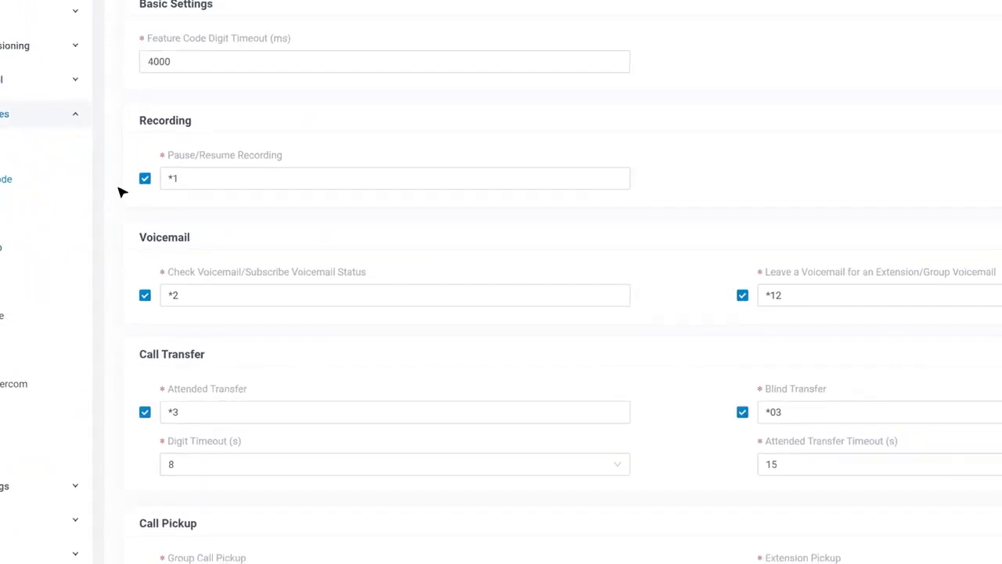
{"action": "scroll", "coordinate": [22, 228], "scroll_direction": "down", "scroll_amount": 5}
{"action": "scroll", "coordinate": [233, 260], "scroll_direction": "down", "scroll_amount": 3}
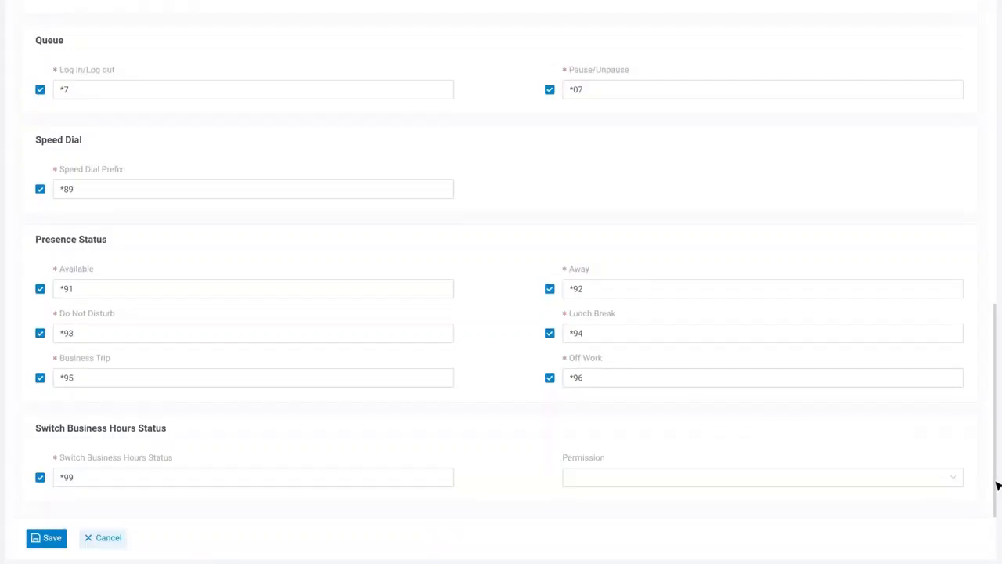
{"action": "left_click", "coordinate": [944, 478]}
{"action": "left_click", "coordinate": [779, 363]}
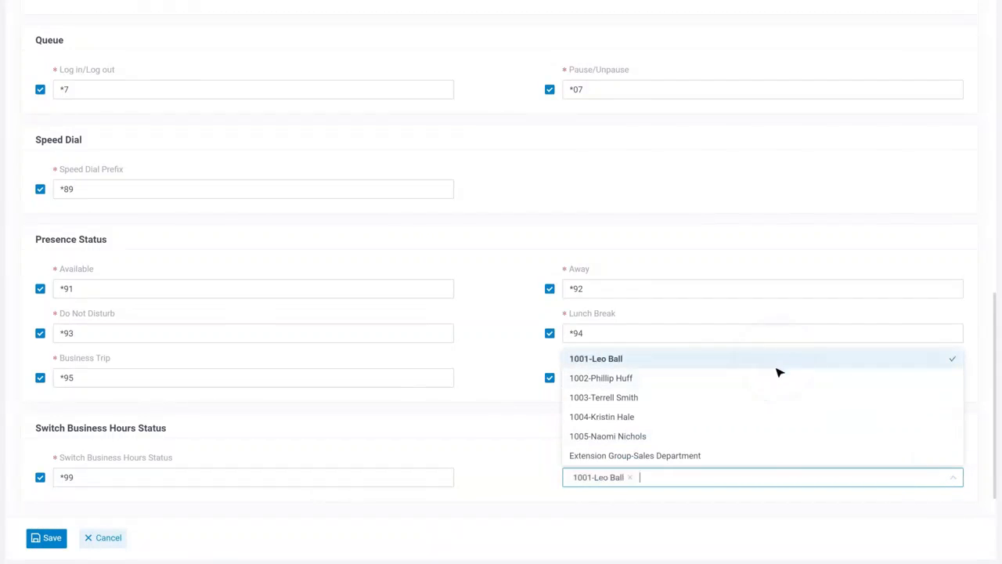
{"action": "left_click", "coordinate": [533, 482]}
{"action": "left_click", "coordinate": [47, 538]}
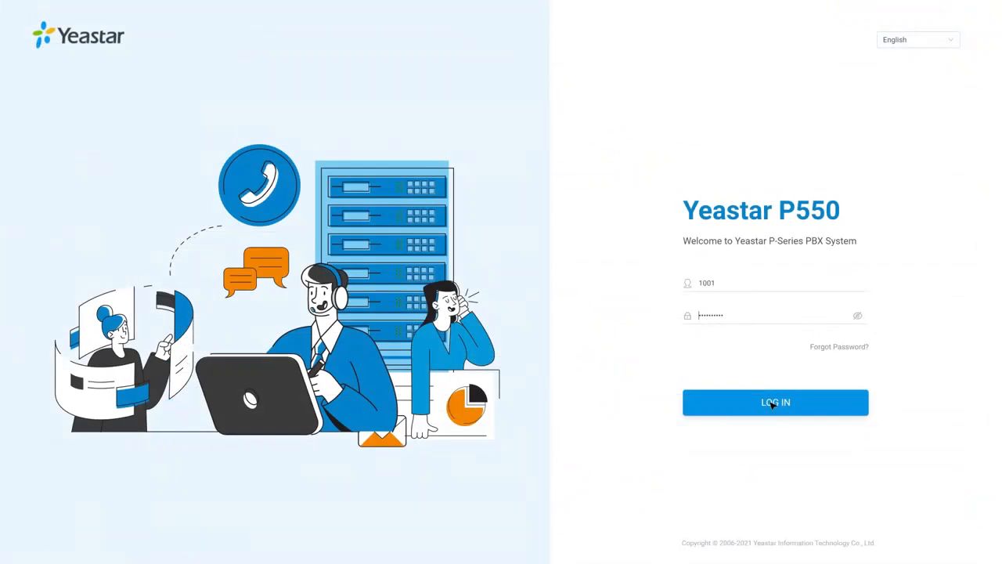
Step: Log in as extension 1001 and switch the PBX to Business Hours from the operator panel
{"action": "left_click", "coordinate": [772, 404]}
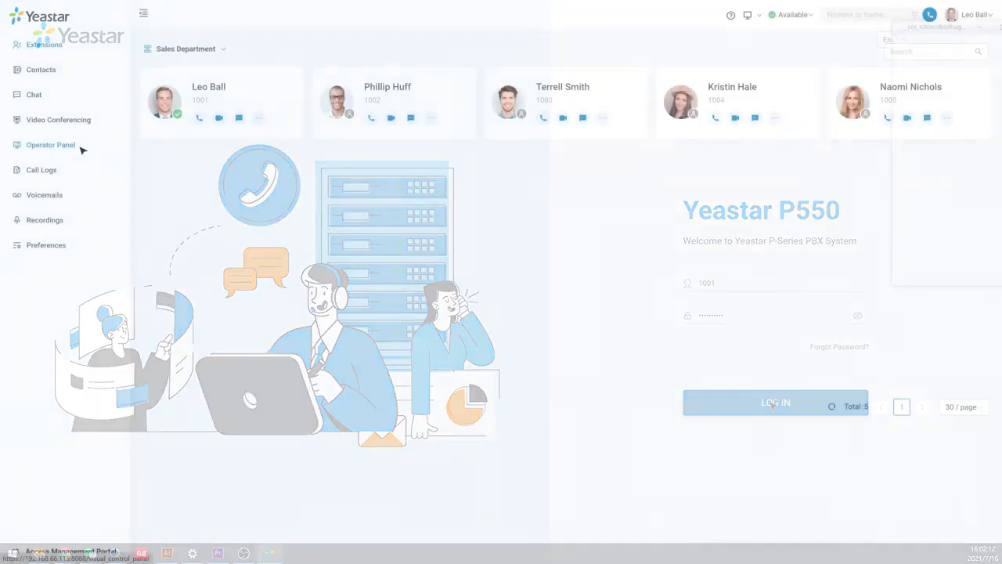
{"action": "left_click", "coordinate": [82, 147]}
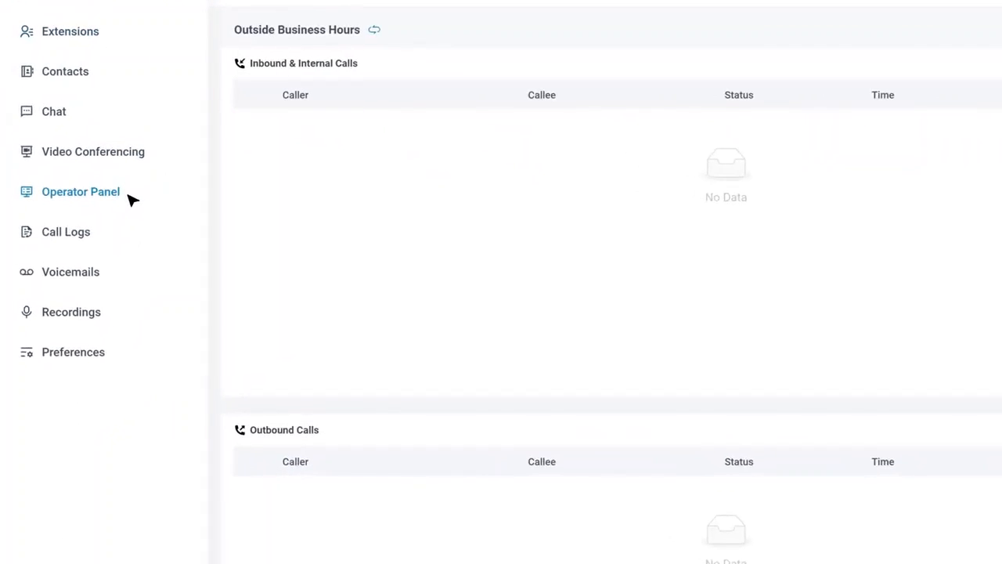
{"action": "left_click", "coordinate": [375, 29]}
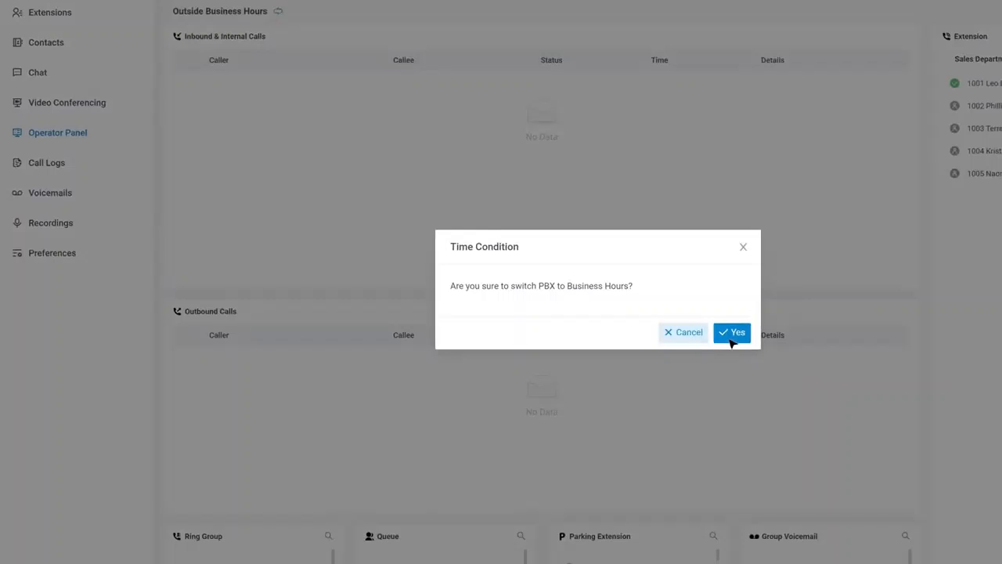
{"action": "left_click", "coordinate": [730, 338]}
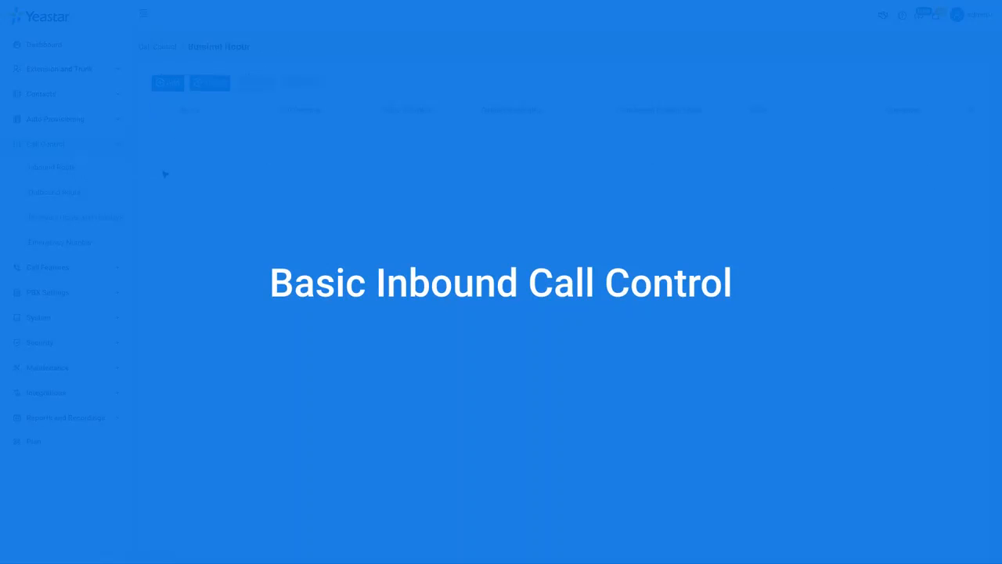
Step: Create an inbound route named Company01 and select the Company01 trunk for it
{"action": "left_click", "coordinate": [166, 82]}
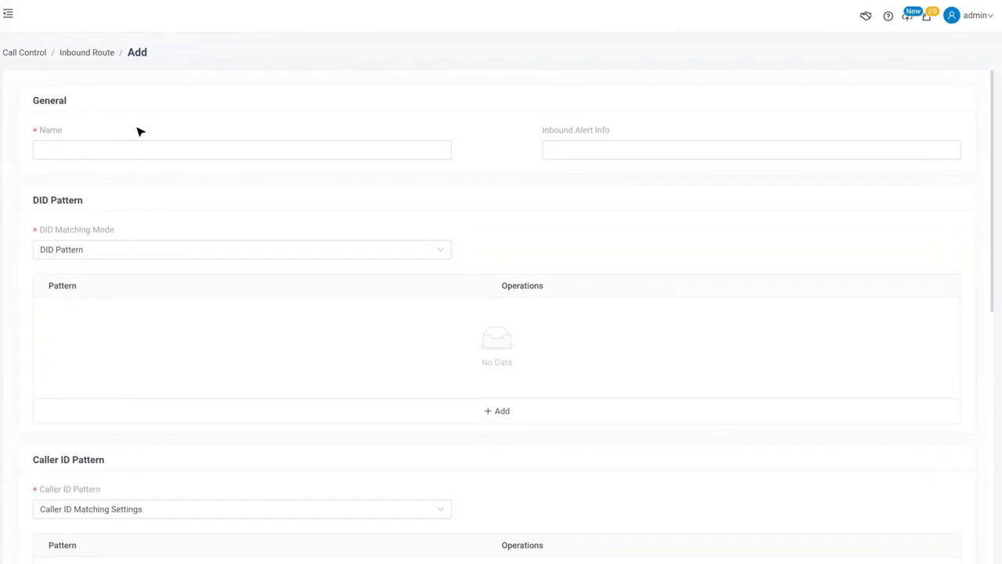
{"action": "left_click", "coordinate": [189, 150]}
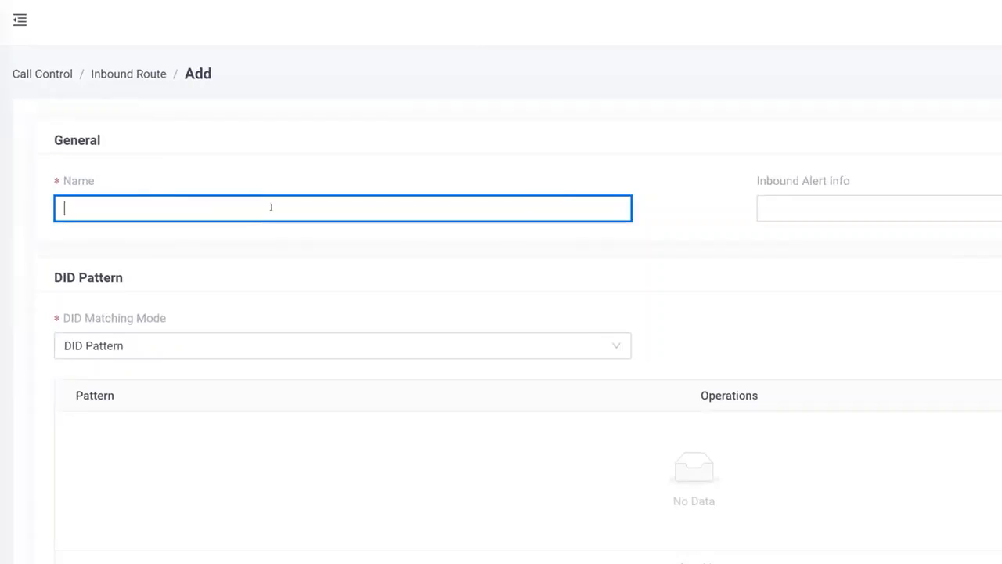
{"action": "type", "text": "Company01"}
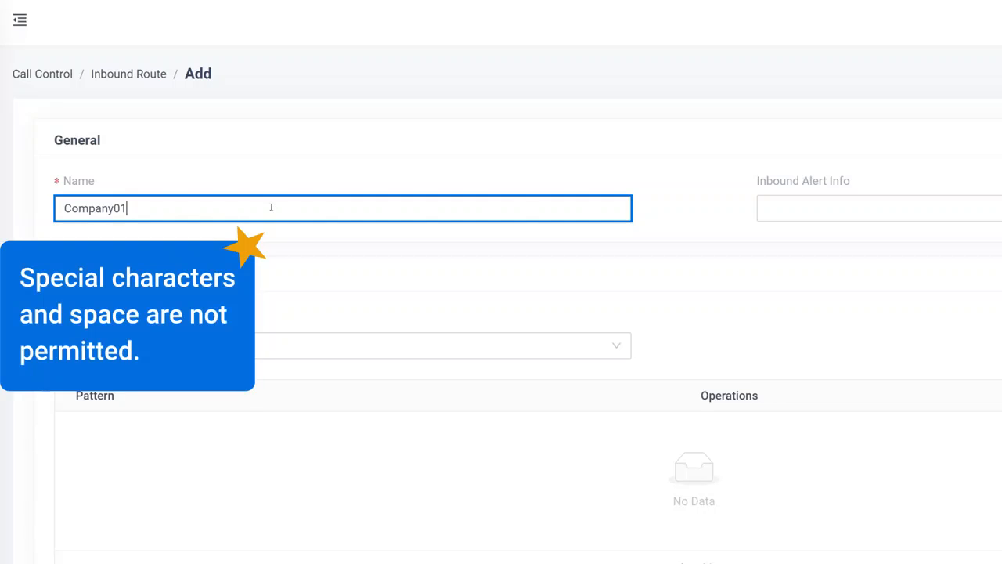
{"action": "scroll", "coordinate": [610, 324], "scroll_direction": "down", "scroll_amount": 10}
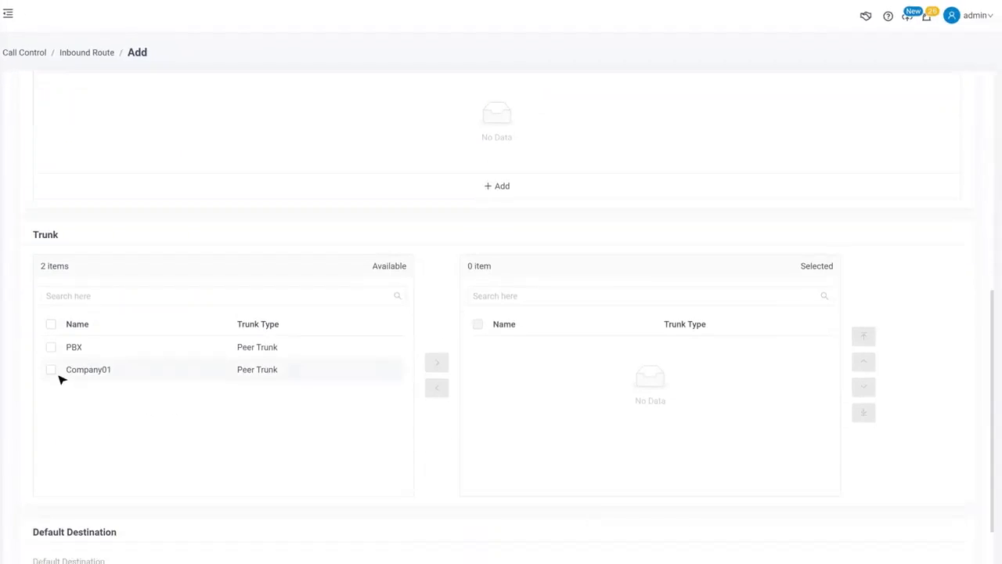
{"action": "left_click", "coordinate": [52, 370]}
{"action": "left_click", "coordinate": [437, 364]}
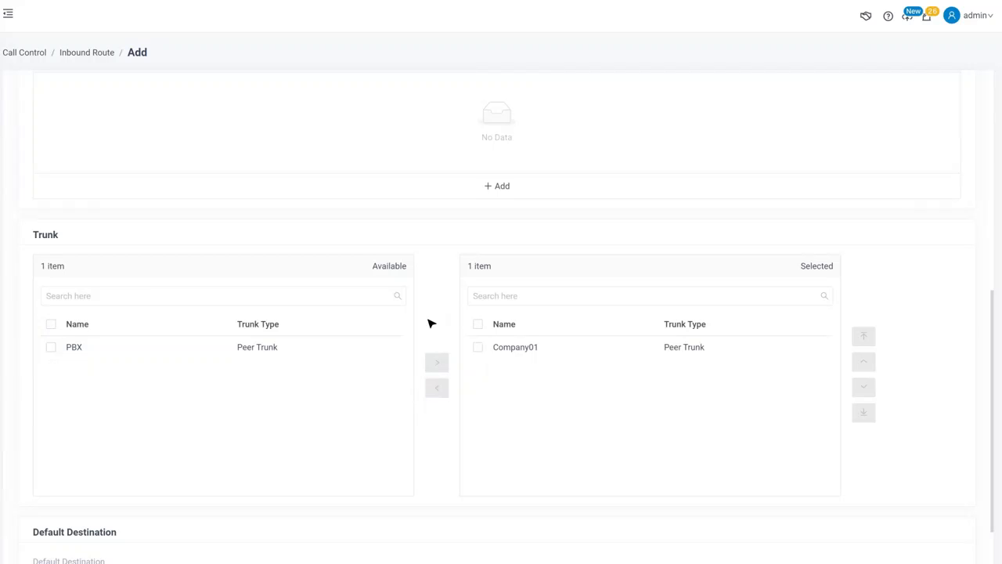
Step: Set the inbound route's default destination to IVR
{"action": "scroll", "coordinate": [431, 324], "scroll_direction": "down", "scroll_amount": 5}
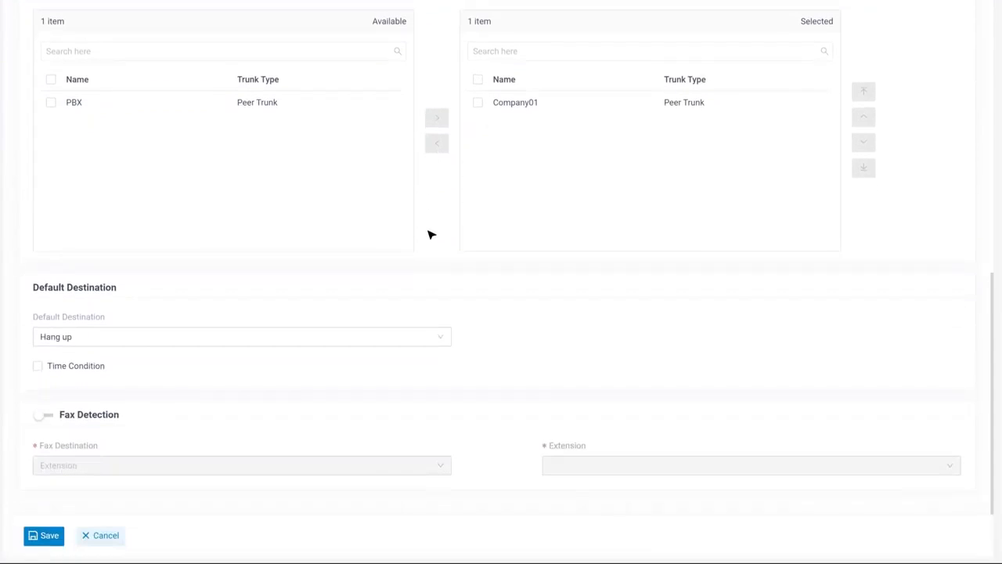
{"action": "left_click", "coordinate": [443, 338]}
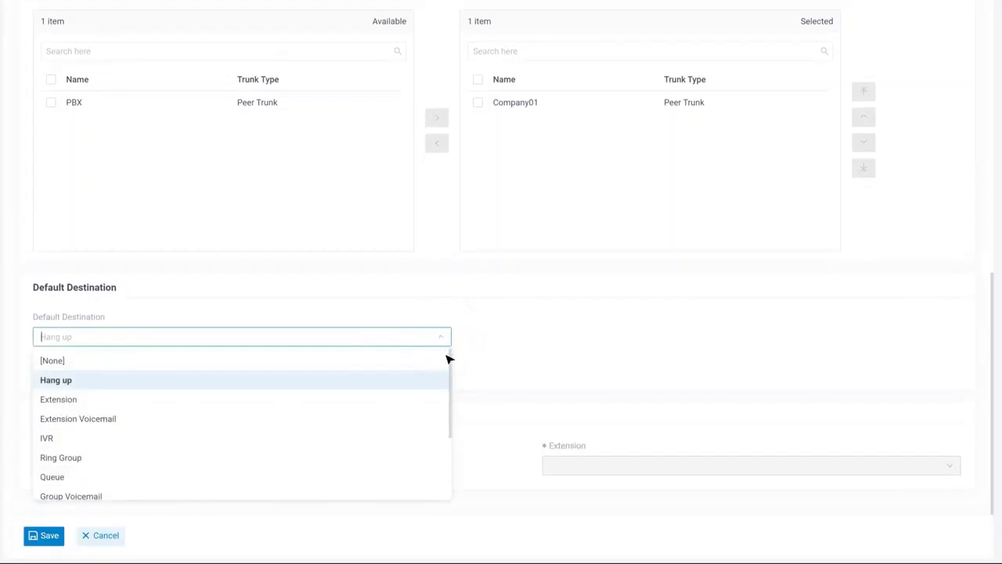
{"action": "left_click_drag", "start_coordinate": [450, 372], "coordinate": [451, 397]}
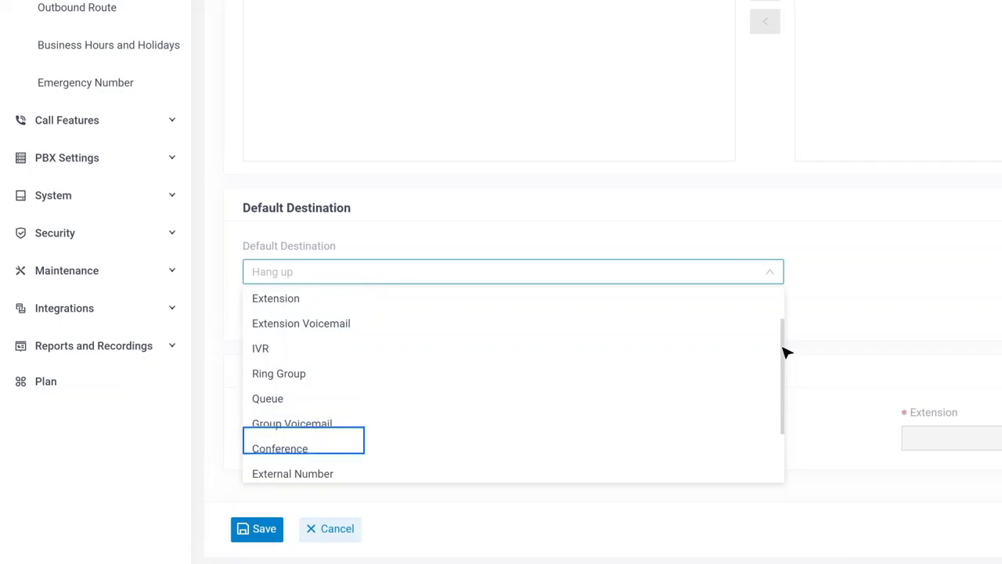
{"action": "mouse_move", "coordinate": [783, 347]}
{"action": "left_mouse_down"}
{"action": "mouse_move", "coordinate": [791, 414]}
{"action": "mouse_move", "coordinate": [794, 336]}
{"action": "left_mouse_up"}
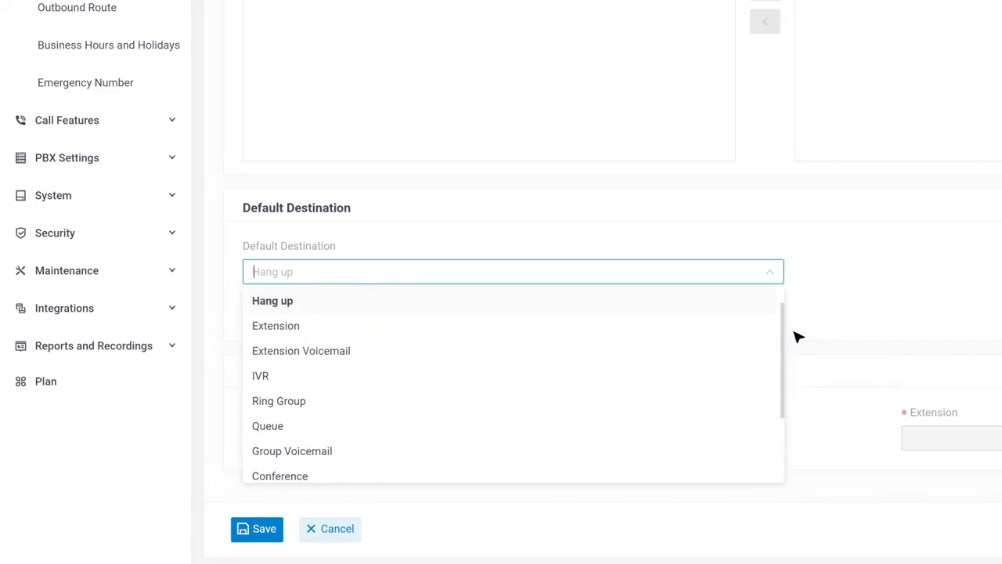
{"action": "left_click", "coordinate": [717, 386]}
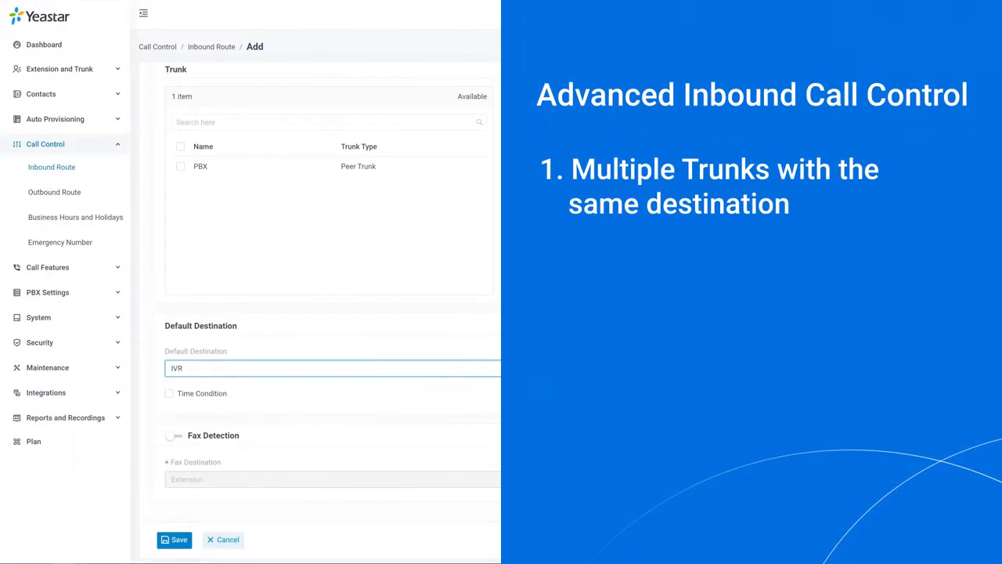
Step: Add the PBX peer trunk to the route's selected trunks alongside Company01
{"action": "scroll", "coordinate": [540, 395], "scroll_direction": "up", "scroll_amount": 3}
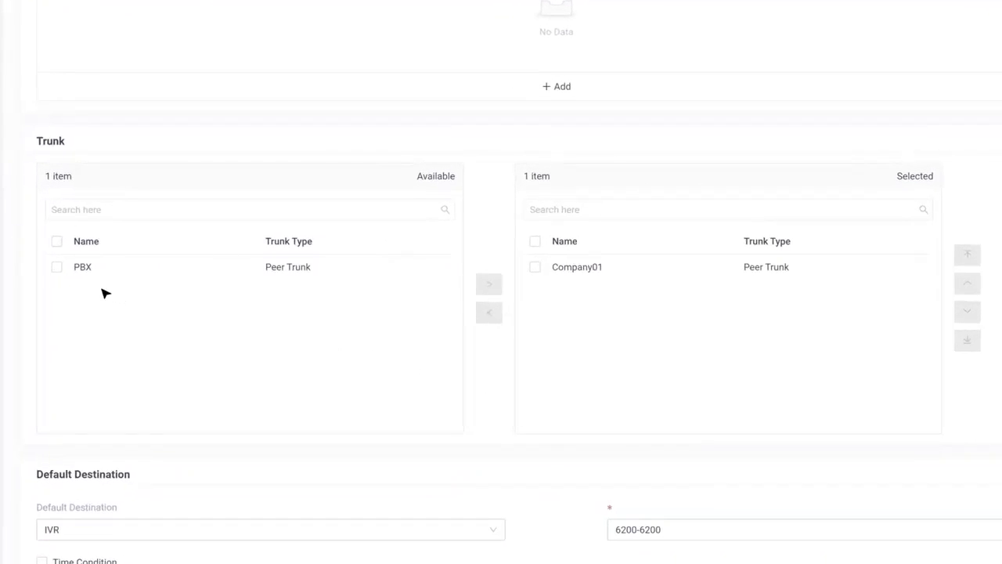
{"action": "left_click", "coordinate": [59, 269]}
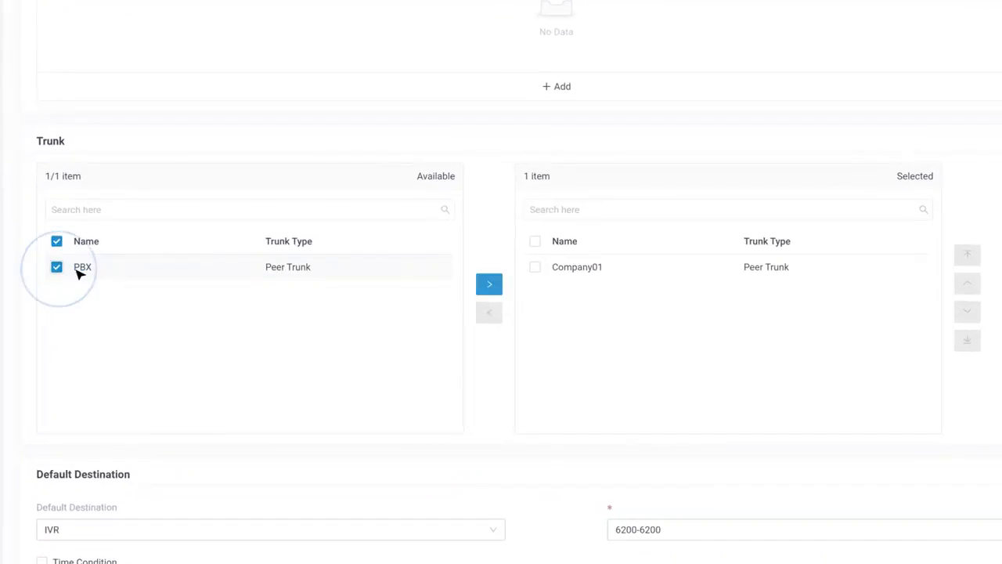
{"action": "left_click", "coordinate": [490, 284]}
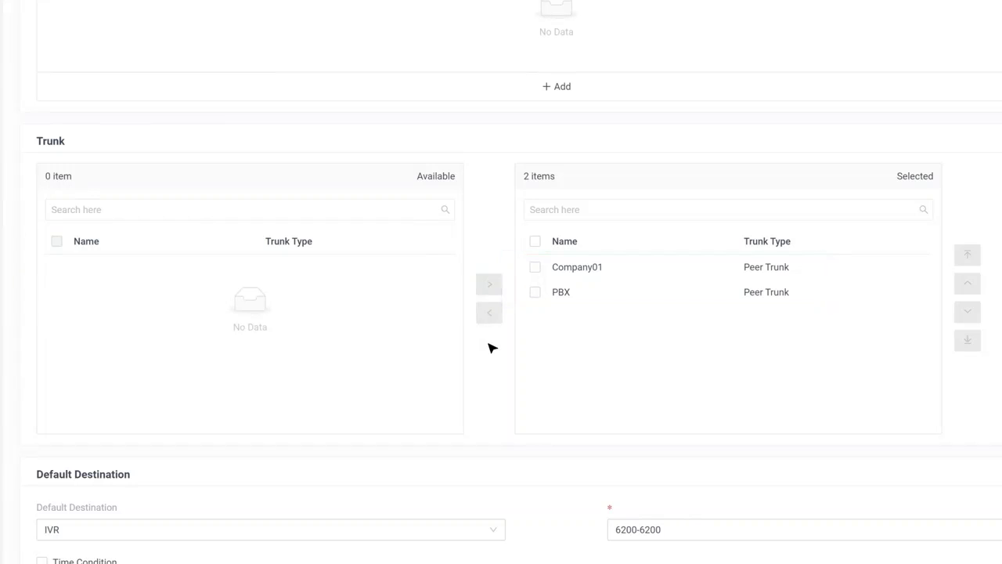
Step: Enable Time Condition for the route and set its time-based routing mode to Based on Global Business Hours
{"action": "scroll", "coordinate": [492, 347], "scroll_direction": "down", "scroll_amount": 3}
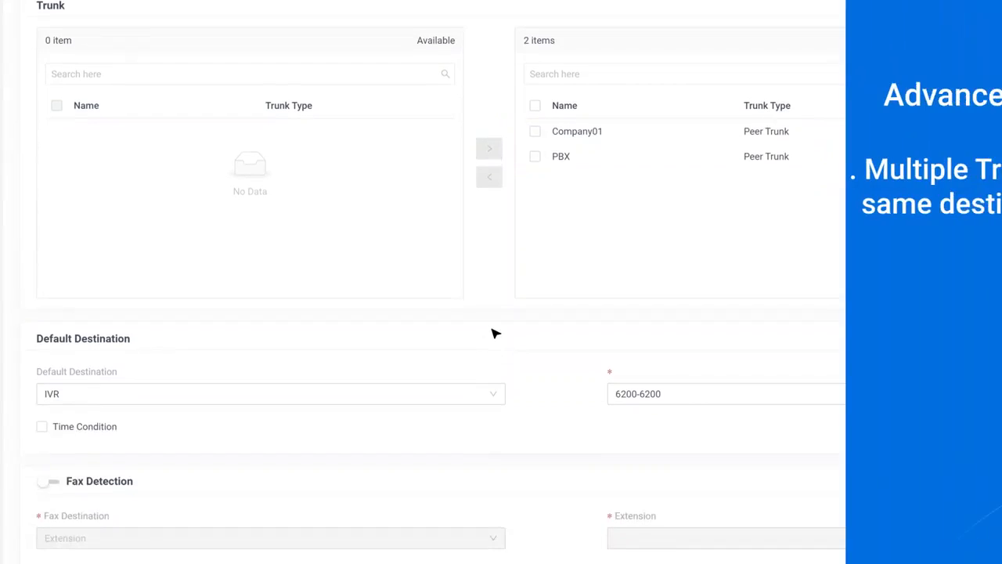
{"action": "left_click", "coordinate": [42, 426]}
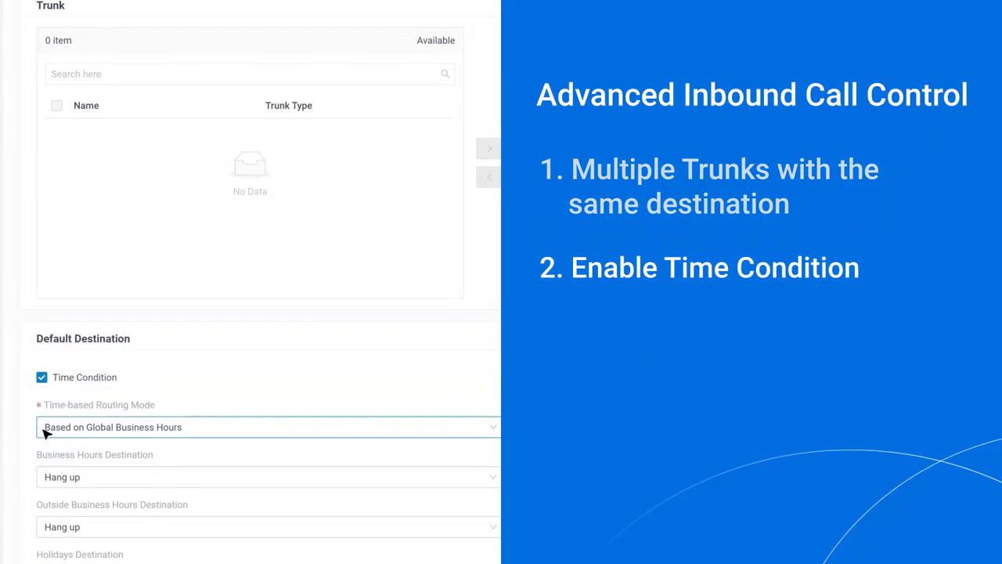
{"action": "scroll", "coordinate": [269, 394], "scroll_direction": "down", "scroll_amount": 3}
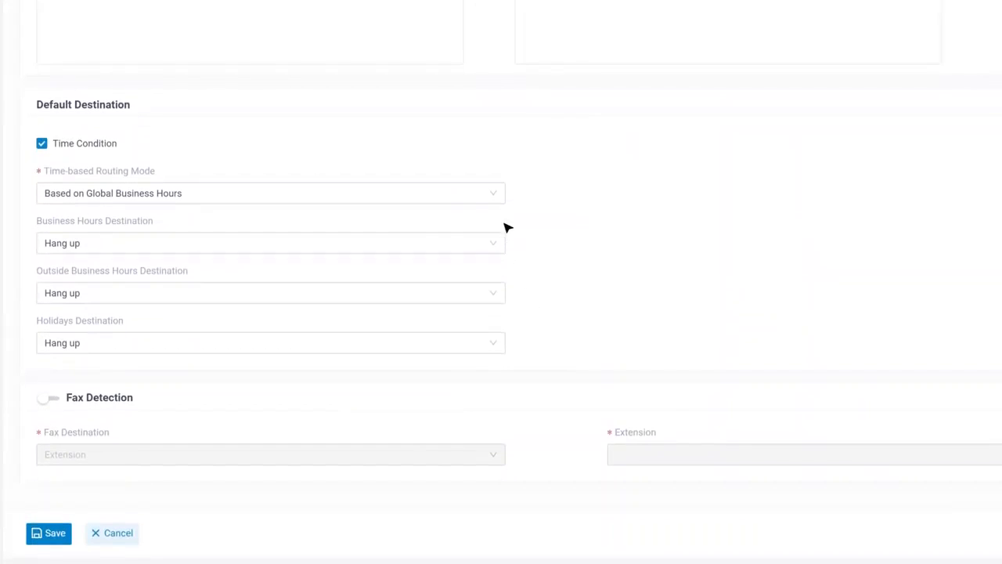
{"action": "left_click", "coordinate": [497, 196]}
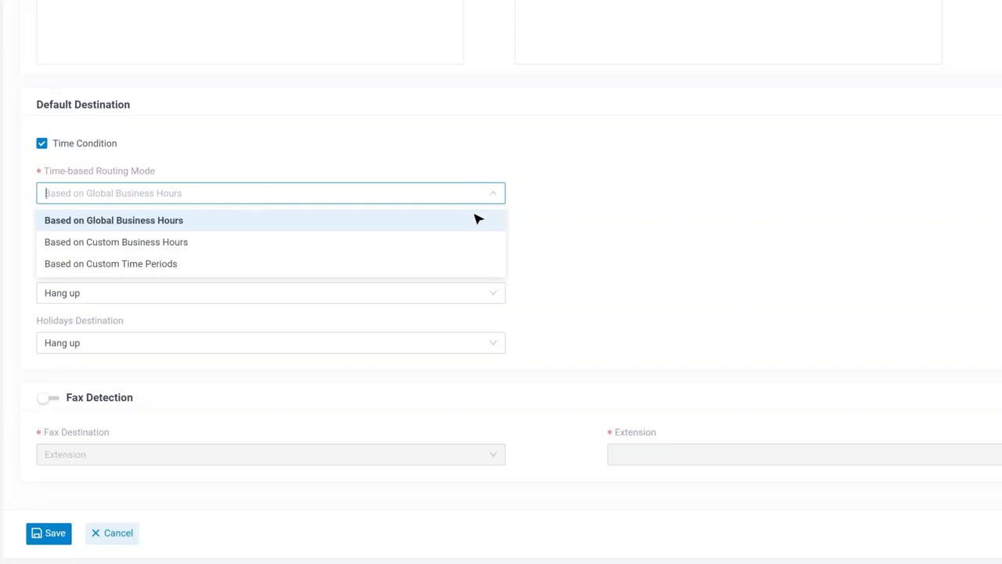
{"action": "left_click", "coordinate": [475, 218]}
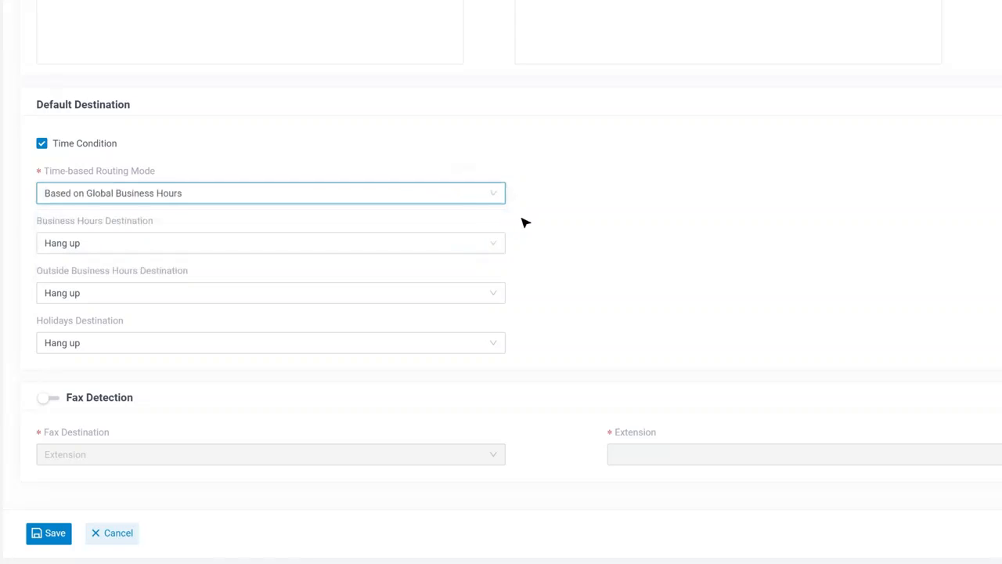
Step: Set the business hours destination to Extension, outside business hours to Extension Voicemail, and holidays to IVR
{"action": "left_click", "coordinate": [496, 244]}
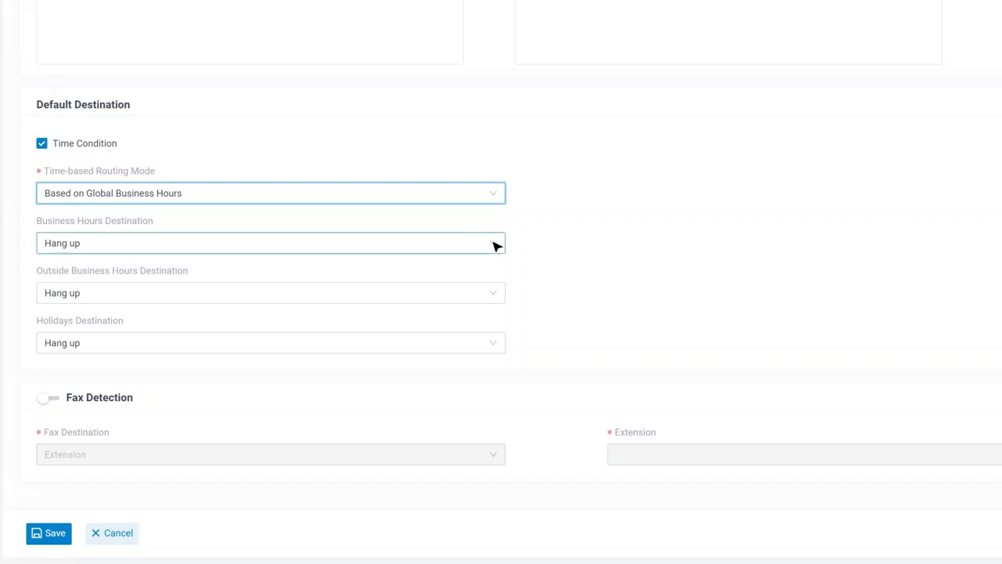
{"action": "left_click", "coordinate": [495, 314]}
{"action": "left_click", "coordinate": [478, 294]}
{"action": "left_click", "coordinate": [486, 384]}
{"action": "left_click", "coordinate": [454, 343]}
{"action": "left_click", "coordinate": [409, 260]}
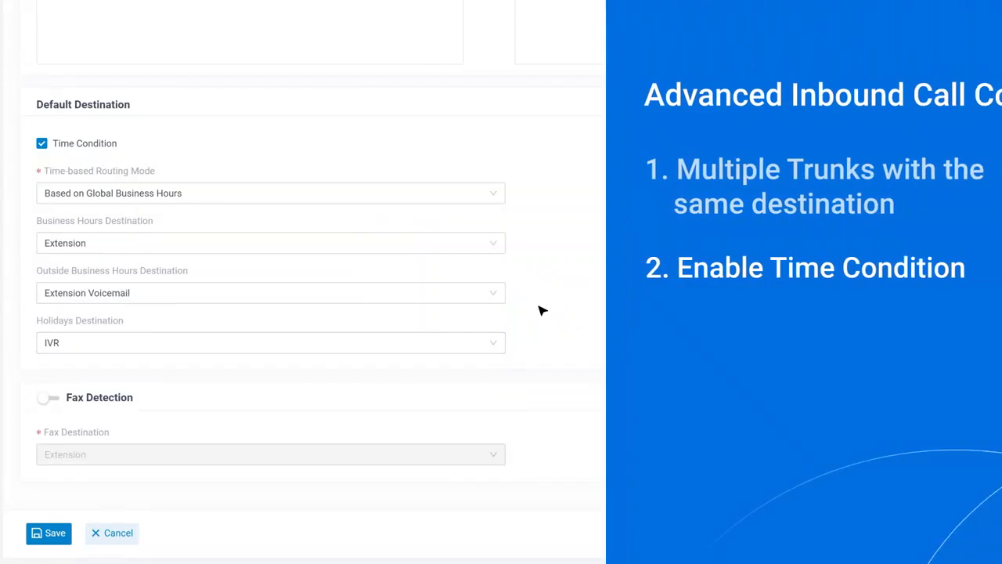
Step: Review the route's caller ID pattern options and keep Caller ID Matching Settings
{"action": "scroll", "coordinate": [539, 309], "scroll_direction": "up", "scroll_amount": 2}
{"action": "scroll", "coordinate": [250, 313], "scroll_direction": "up", "scroll_amount": 8}
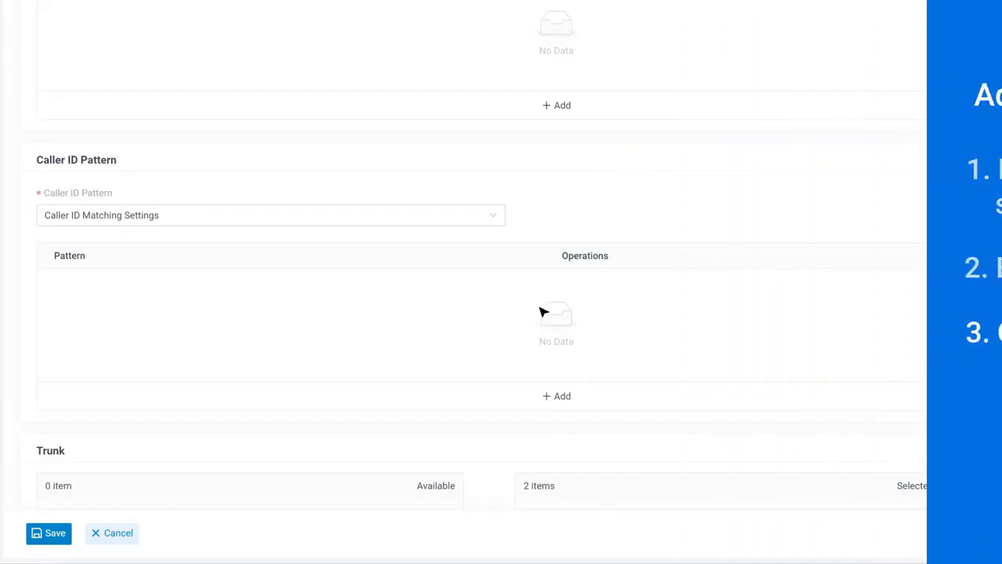
{"action": "left_click", "coordinate": [494, 219]}
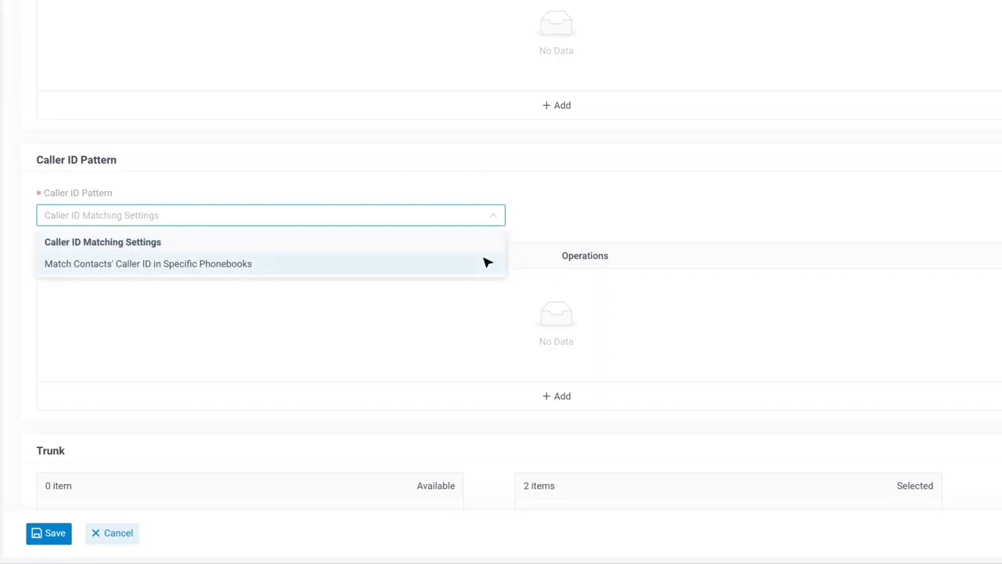
{"action": "left_click", "coordinate": [486, 244]}
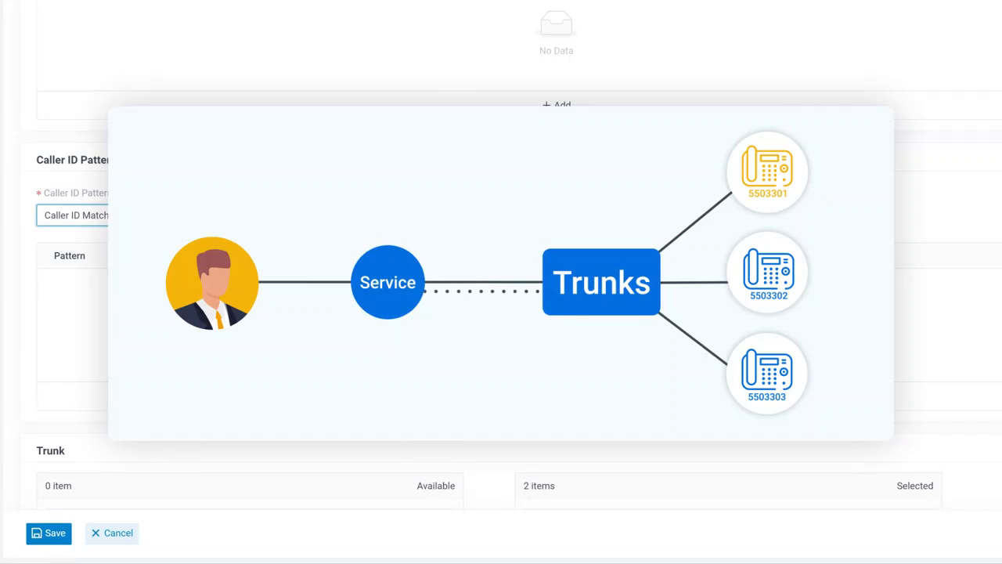
Step: Add a blank pattern row to the route's DID patterns
{"action": "scroll", "coordinate": [501, 282], "scroll_direction": "up", "scroll_amount": 1}
{"action": "scroll", "coordinate": [501, 282], "scroll_direction": "up", "scroll_amount": 1}
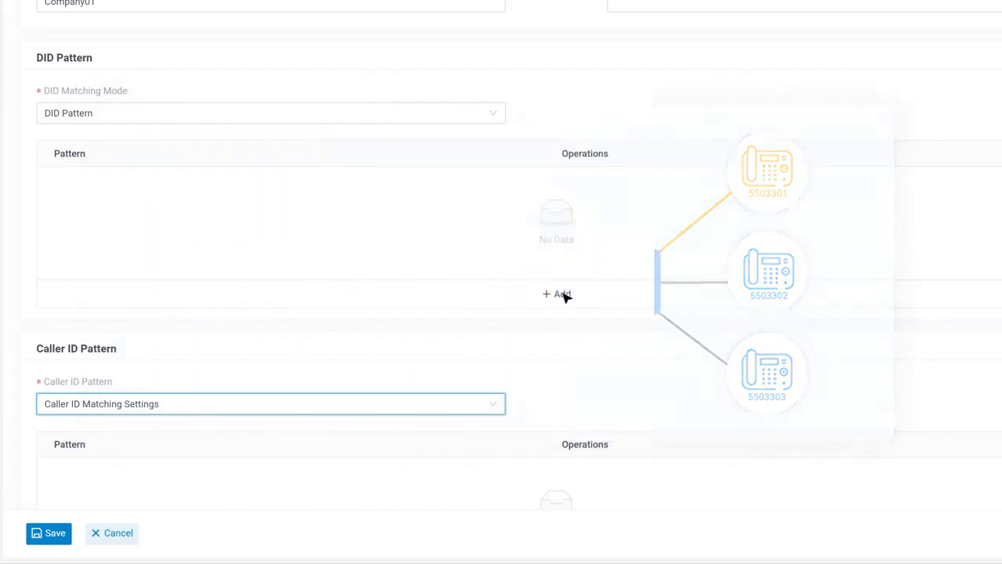
{"action": "left_click", "coordinate": [564, 295]}
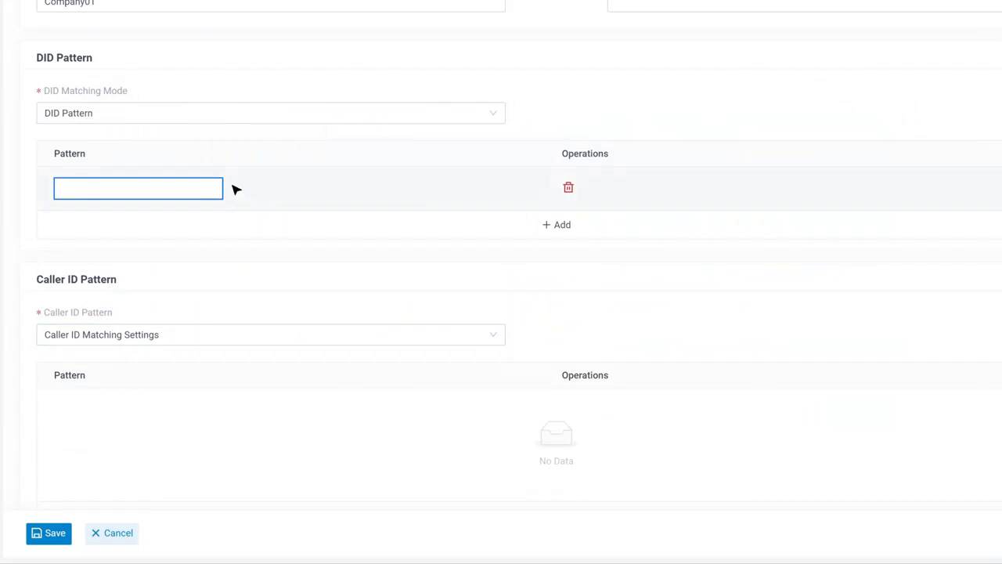
{"action": "left_click", "coordinate": [195, 189]}
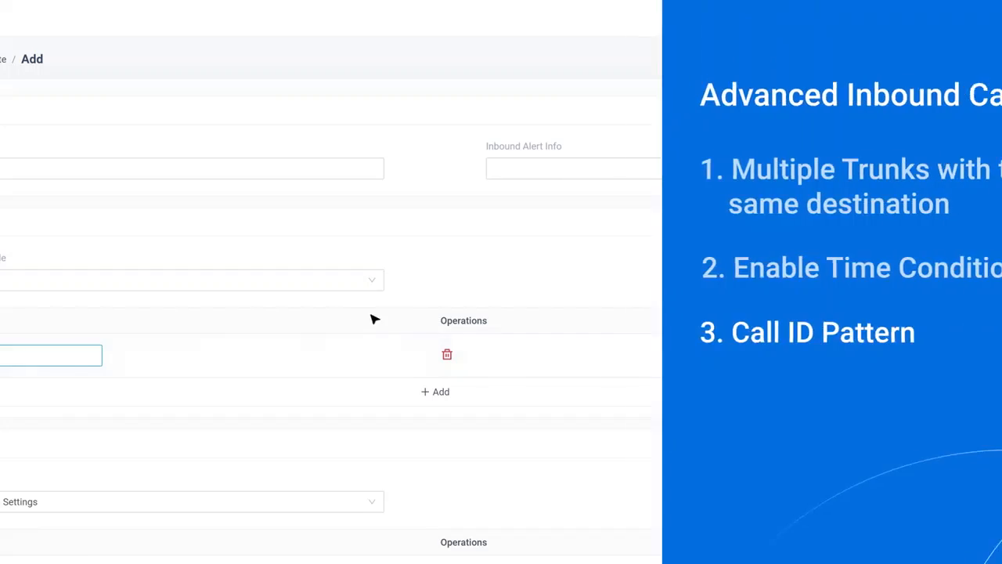
{"action": "left_click", "coordinate": [411, 295]}
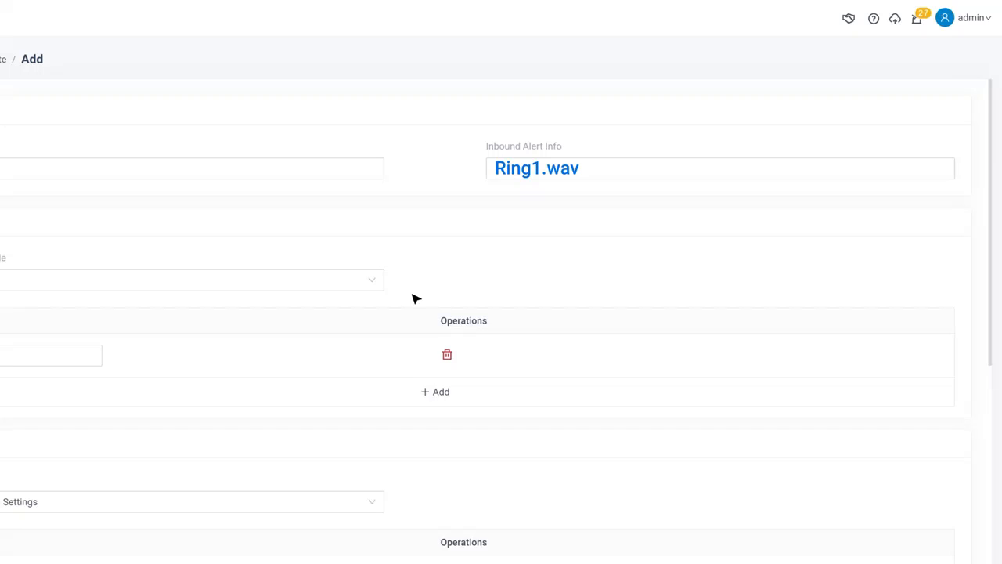
Step: Enable Fax Detection with Fax To Email as the destination and choose extension 1001's email as the recipient
{"action": "scroll", "coordinate": [426, 285], "scroll_direction": "down", "scroll_amount": 15}
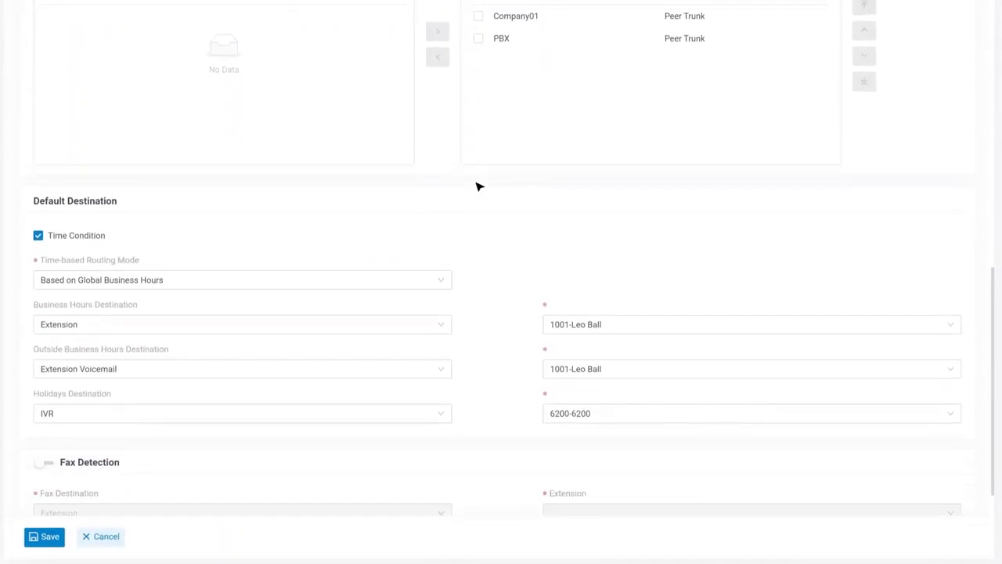
{"action": "scroll", "coordinate": [479, 187], "scroll_direction": "down", "scroll_amount": 2}
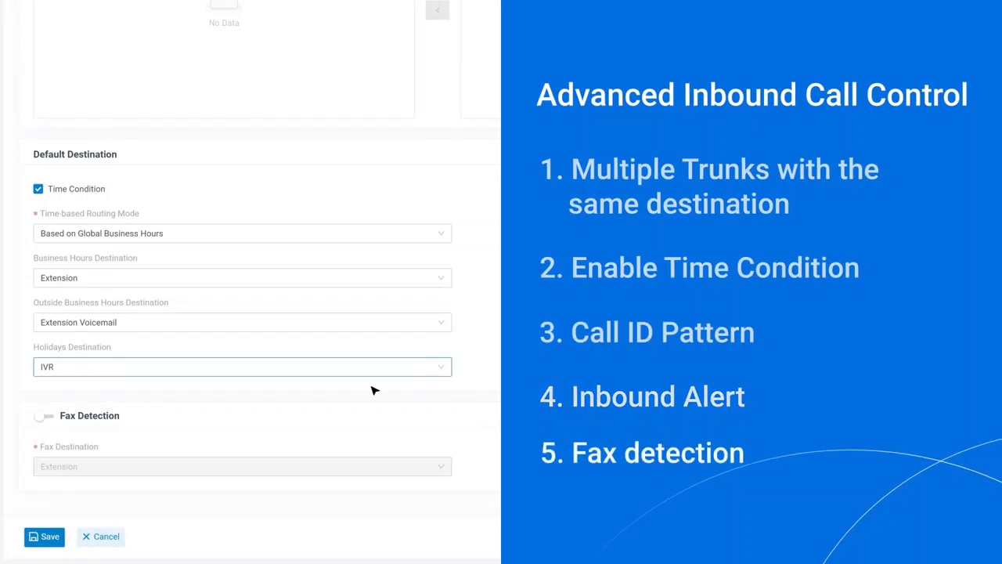
{"action": "left_click", "coordinate": [42, 417]}
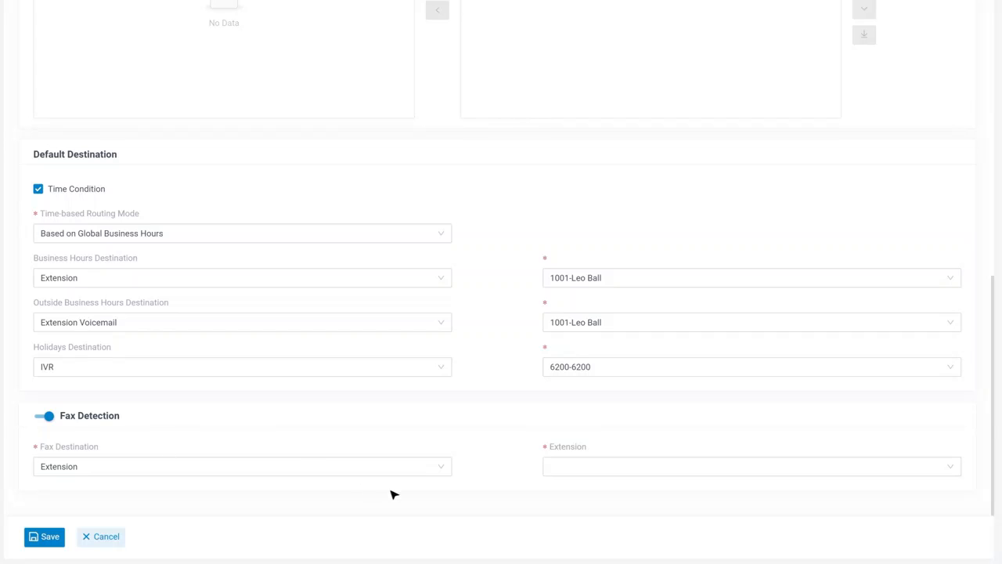
{"action": "left_click", "coordinate": [443, 471]}
{"action": "left_click", "coordinate": [431, 444]}
{"action": "left_click", "coordinate": [472, 467]}
{"action": "left_click", "coordinate": [952, 468]}
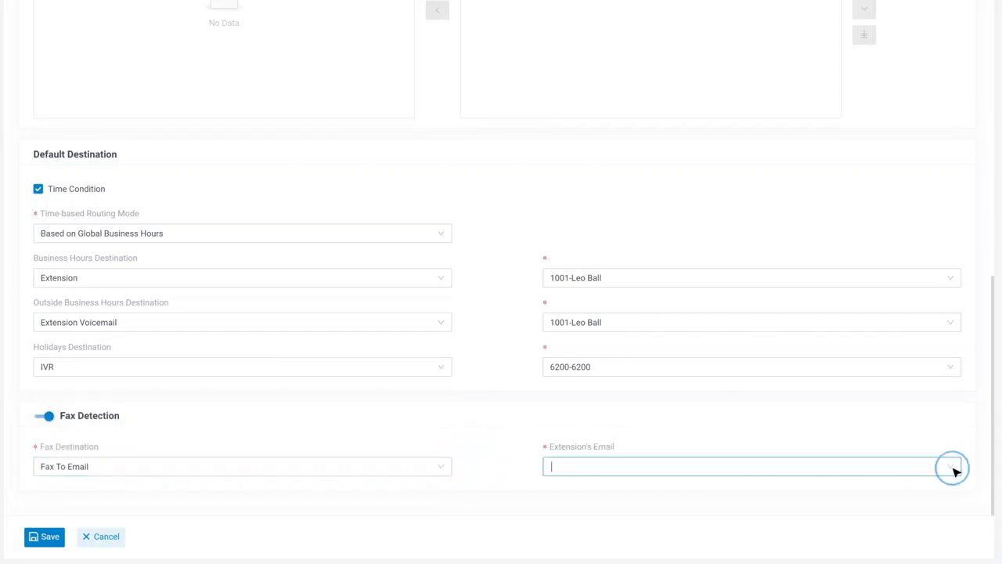
{"action": "left_click", "coordinate": [700, 365]}
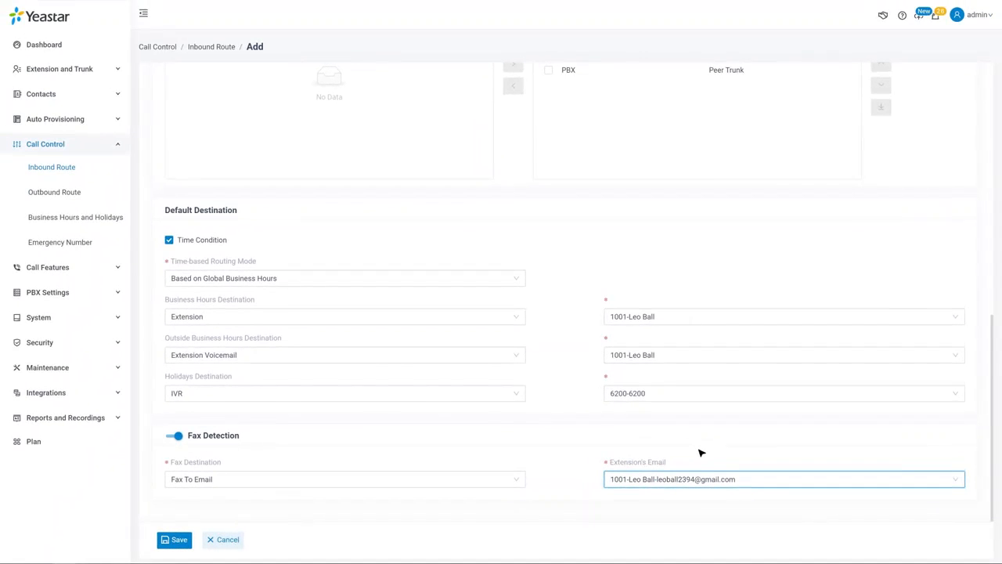
Step: Open the trunk's advanced VoIP settings and enable T.38 Support
{"action": "left_click", "coordinate": [116, 70]}
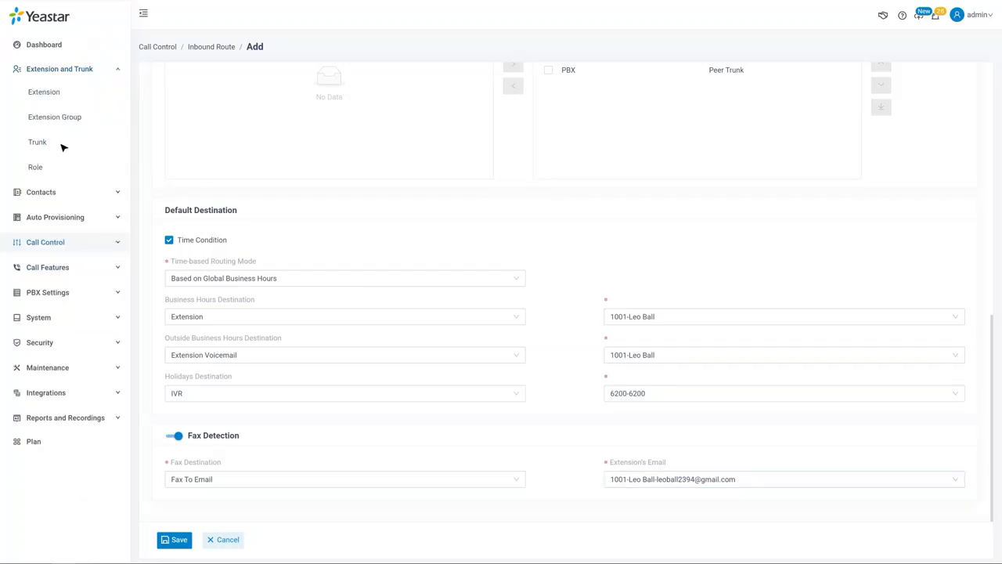
{"action": "left_click", "coordinate": [63, 148]}
{"action": "left_click", "coordinate": [911, 151]}
{"action": "left_click", "coordinate": [229, 80]}
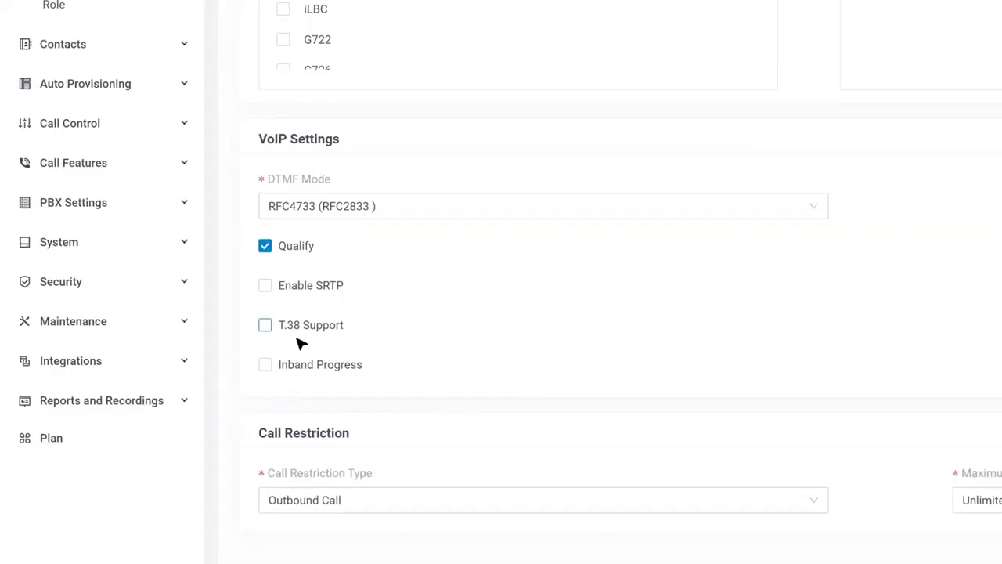
{"action": "left_click", "coordinate": [266, 328]}
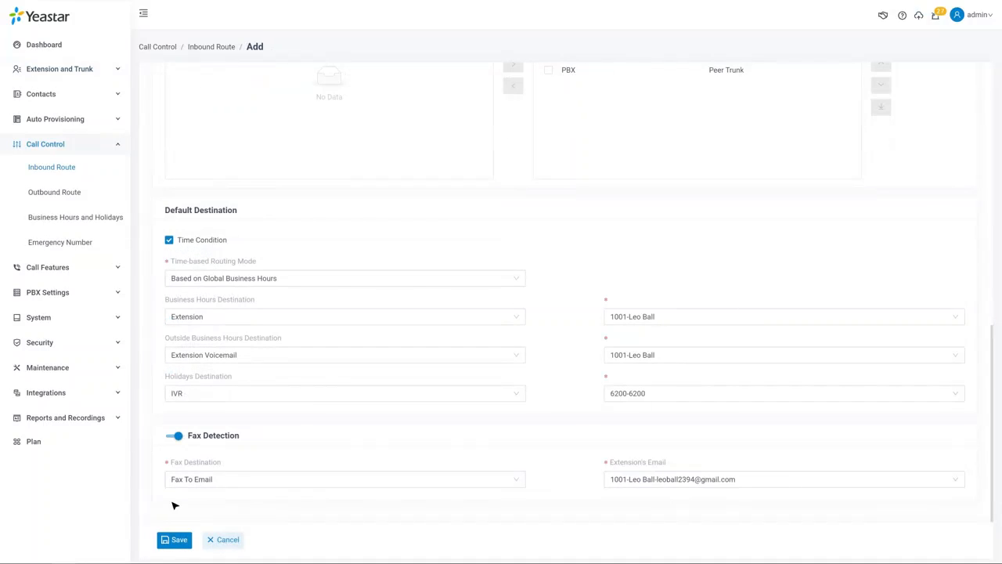
Step: Save the new Company01 inbound route and apply the configuration changes
{"action": "left_click", "coordinate": [178, 540]}
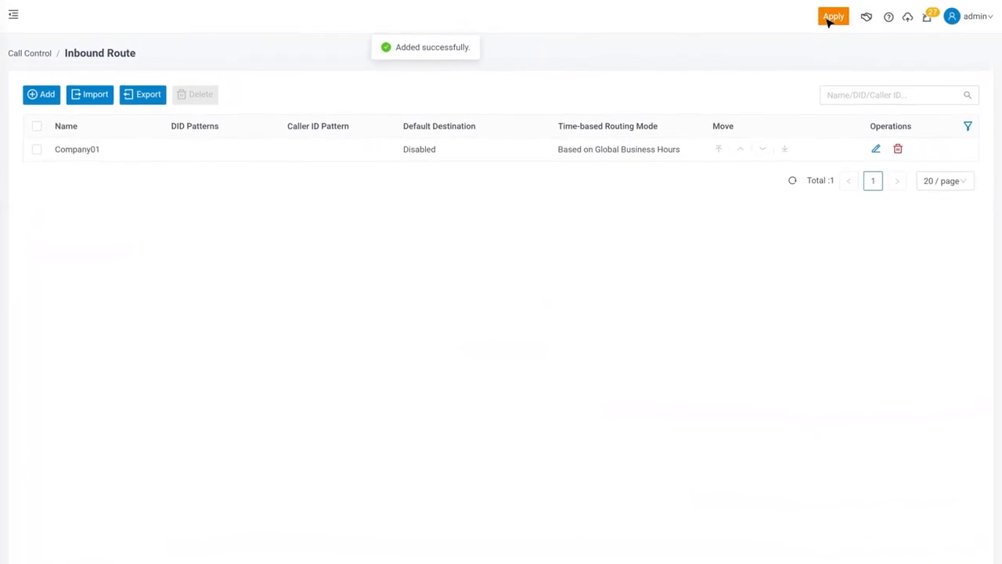
{"action": "left_click", "coordinate": [854, 15]}
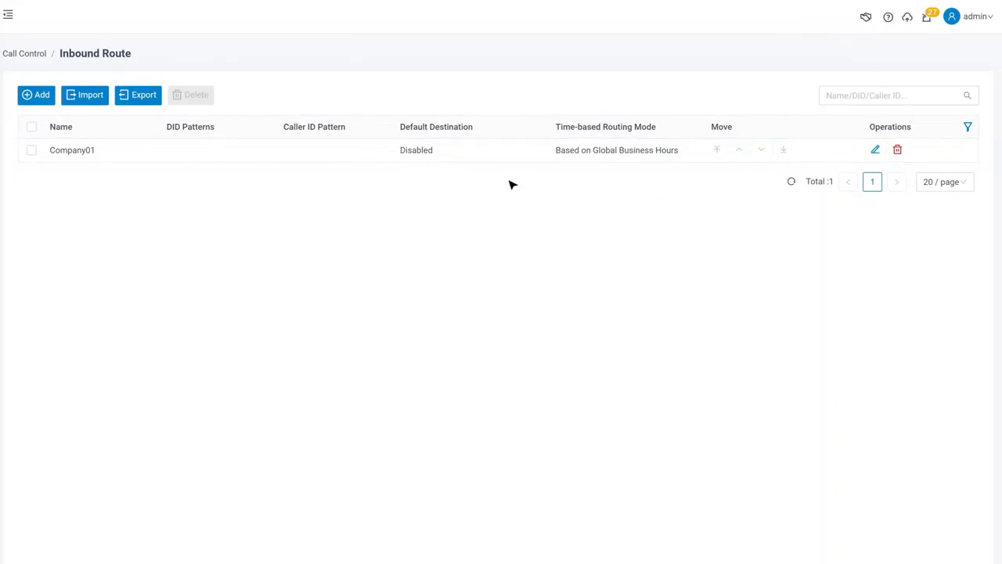
Step: View the inbound route import dialog and close it without importing a file
{"action": "left_click", "coordinate": [86, 96]}
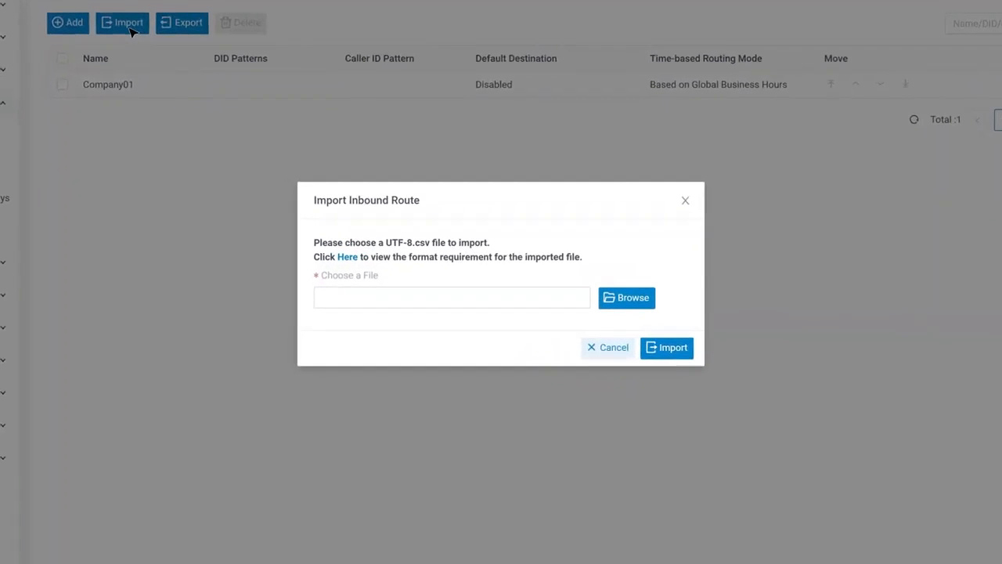
{"action": "left_click", "coordinate": [684, 201]}
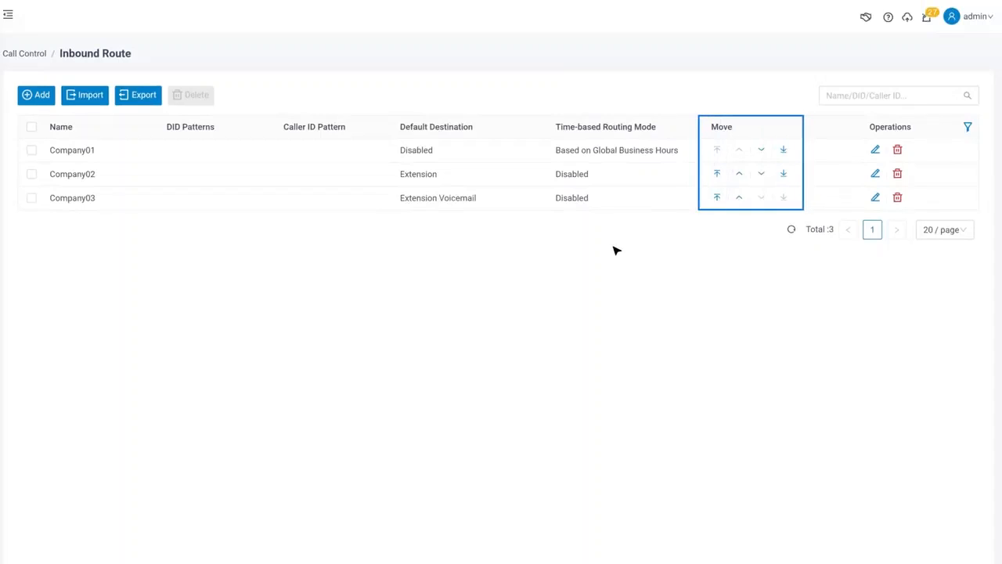
Step: Reorder the inbound routes to Company02, Company03, Company01 and apply the changes
{"action": "left_click", "coordinate": [741, 174]}
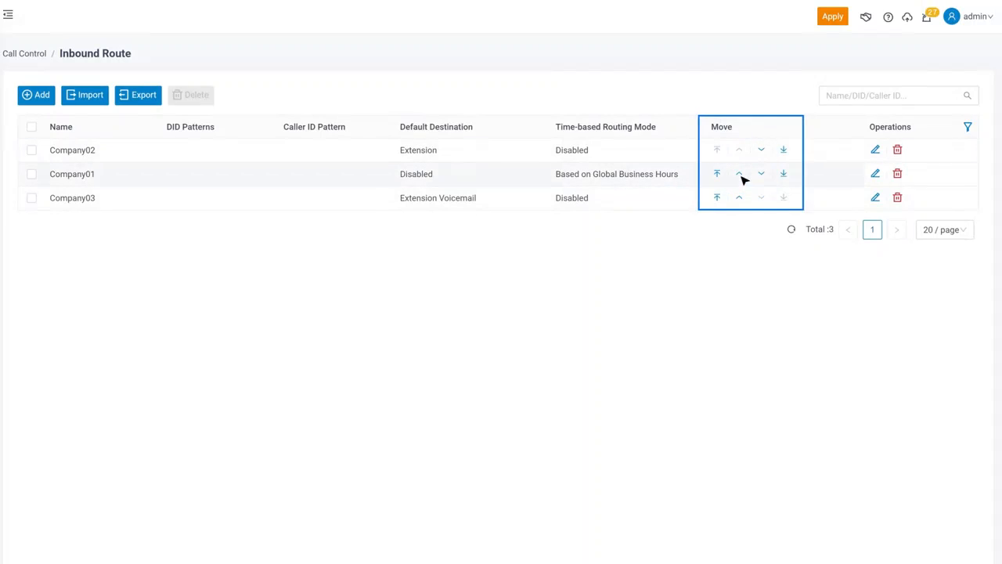
{"action": "left_click", "coordinate": [762, 176]}
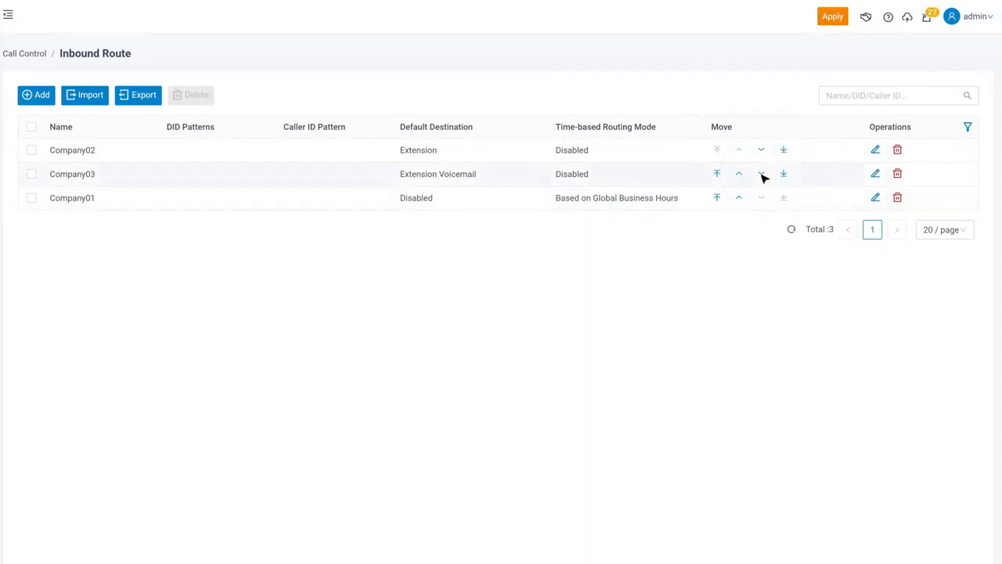
{"action": "left_click", "coordinate": [836, 21]}
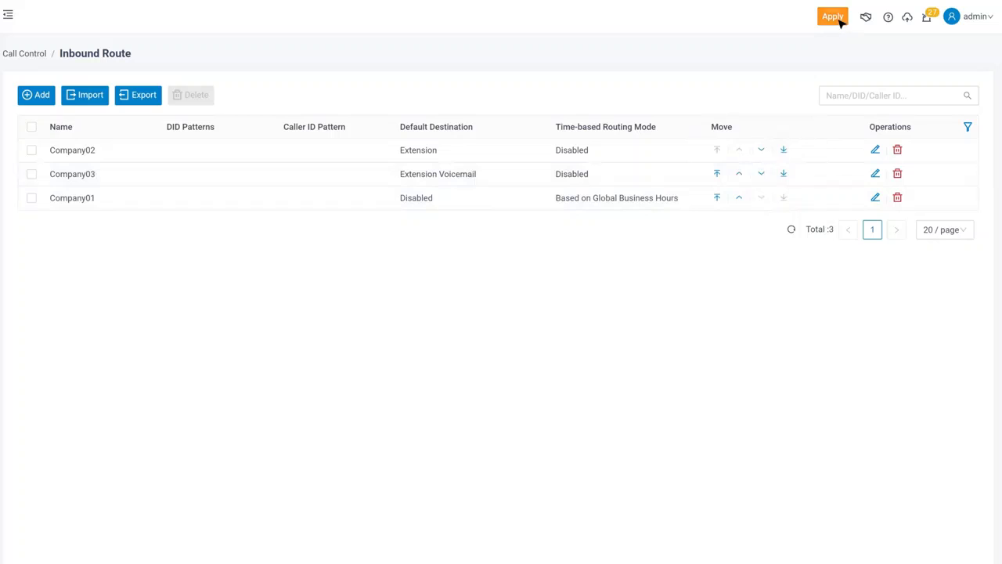